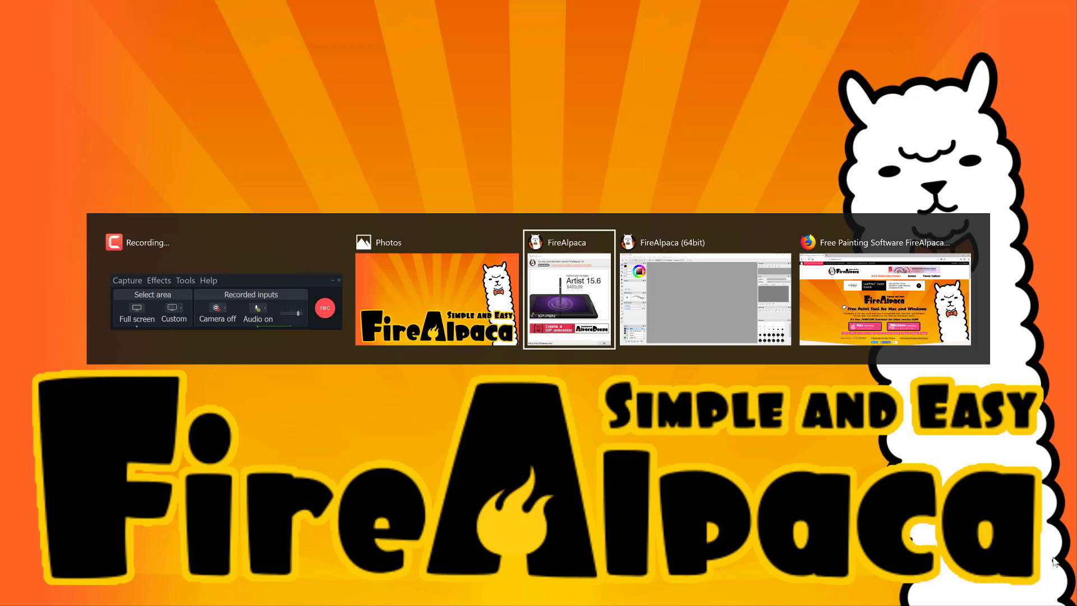
key("alt+Tab")
key("alt+Tab")
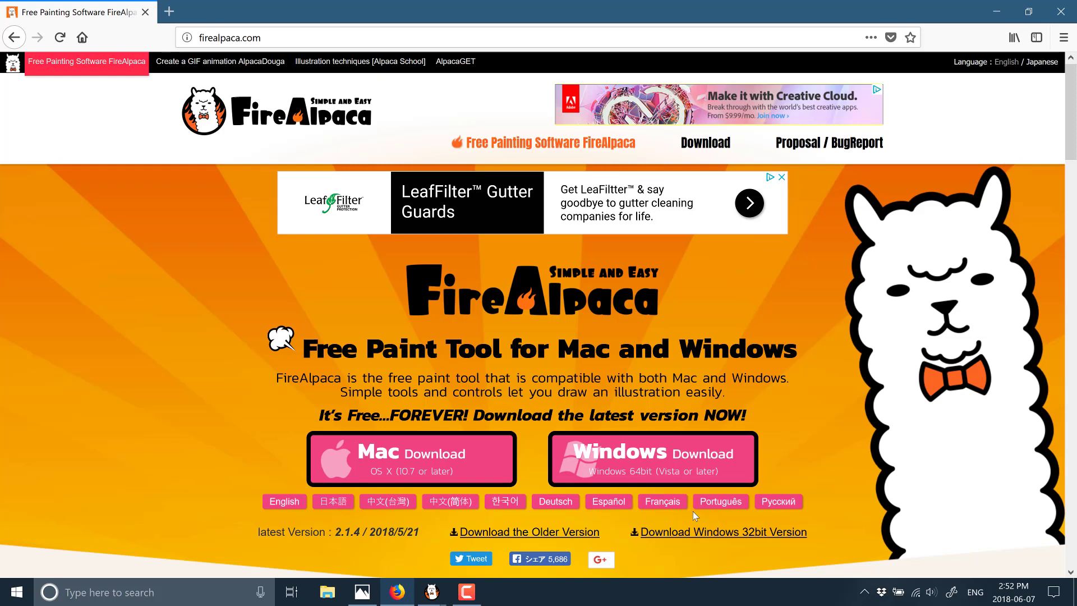
Bring FireAlpaca to the front and dismiss its latest-version announcement with OK
mouse_move(429, 597)
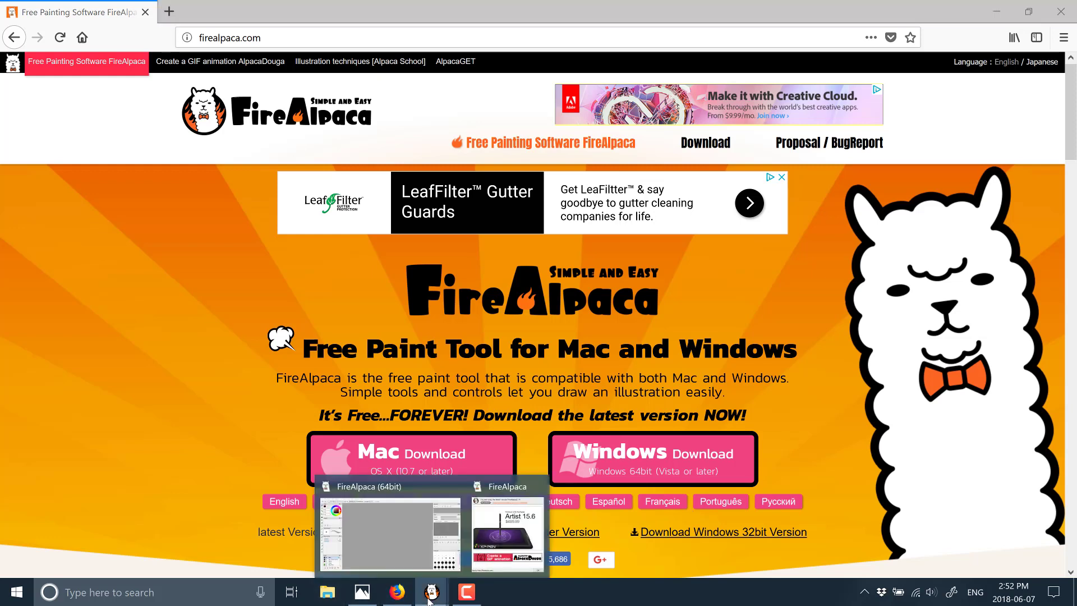
left_click(423, 524)
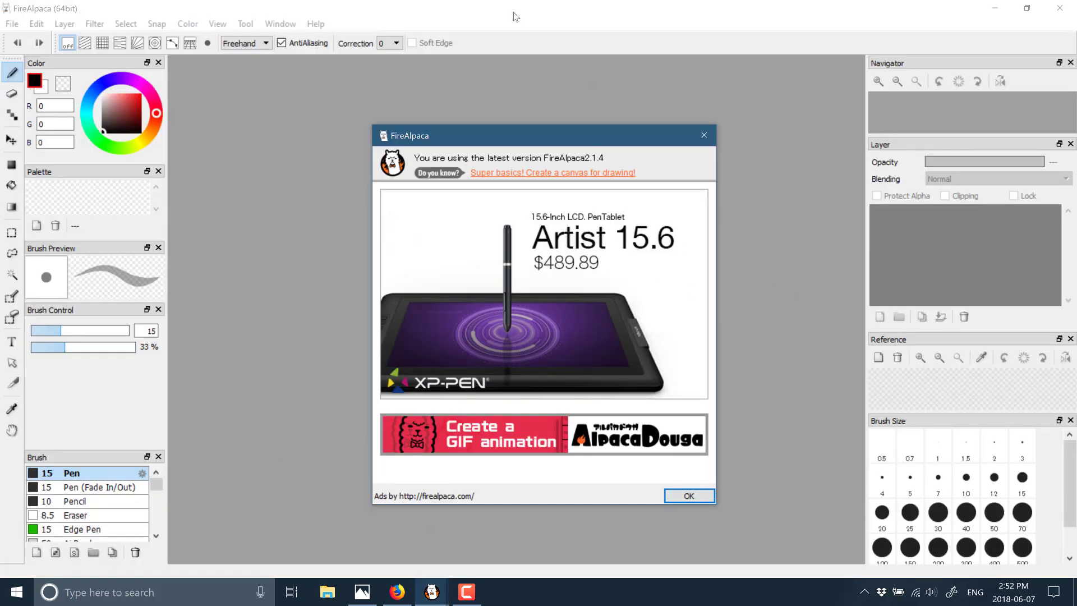
left_click(695, 499)
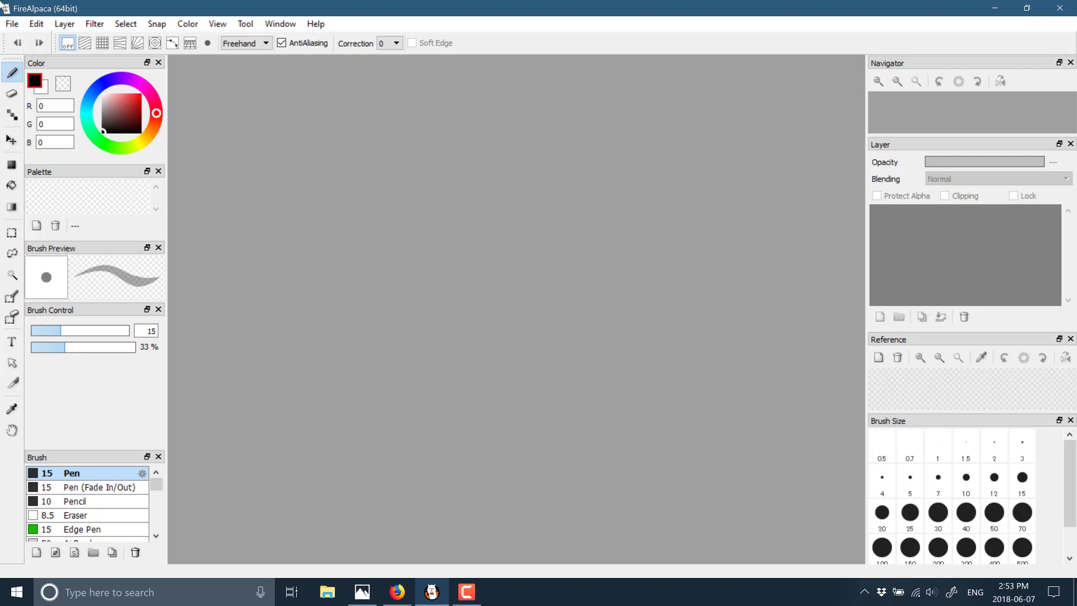
Create a Standard 1600 × 1200 px, 350 dpi transparent canvas, leaving colour profiles unchanged
left_click(11, 24)
left_click(25, 39)
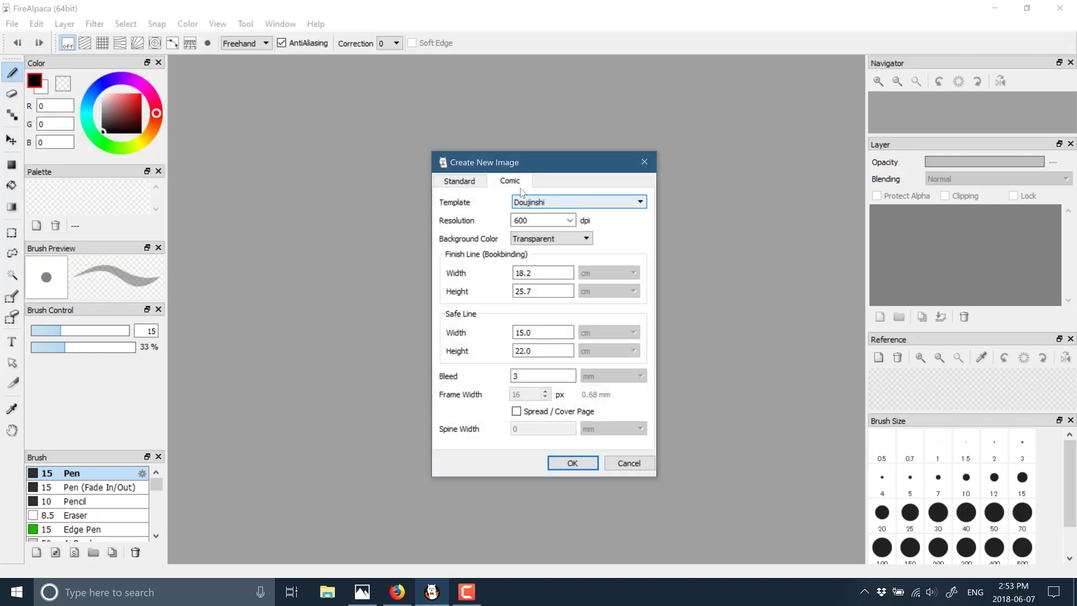
left_click(548, 206)
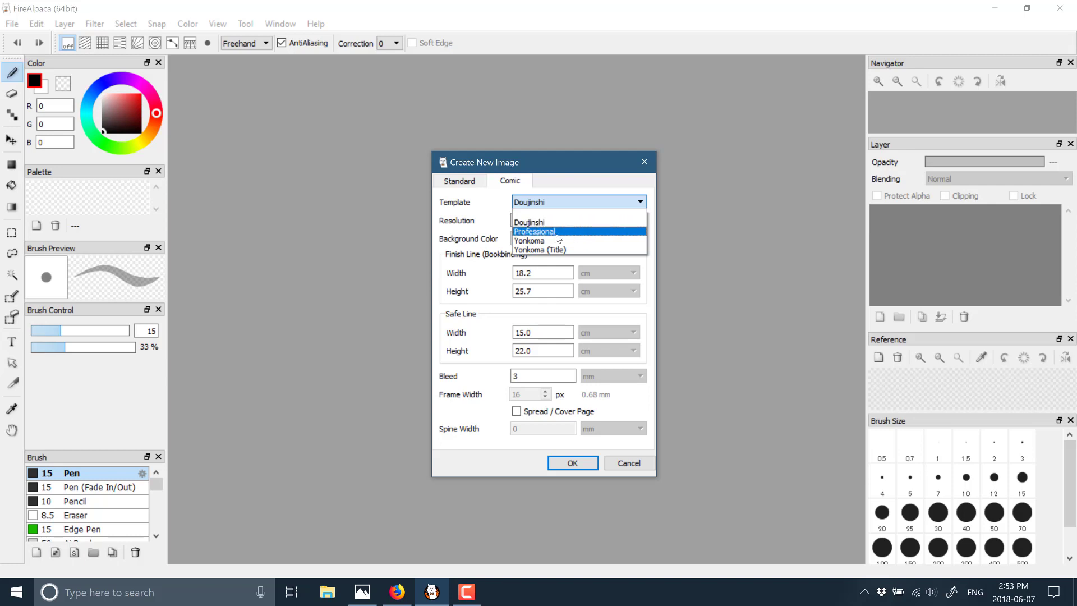
left_click(460, 182)
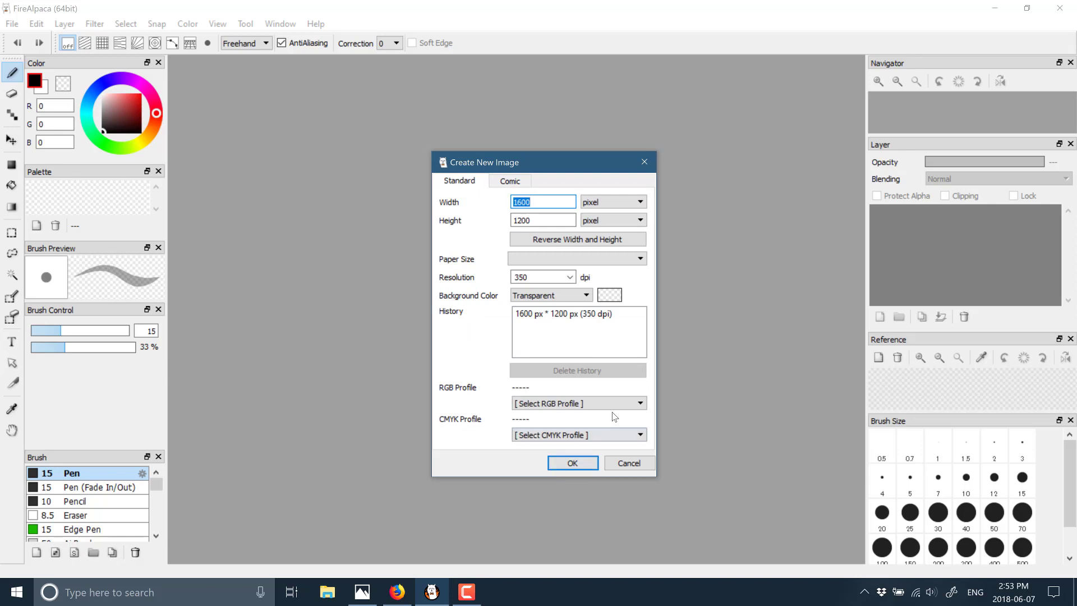
left_click(626, 404)
left_click(472, 435)
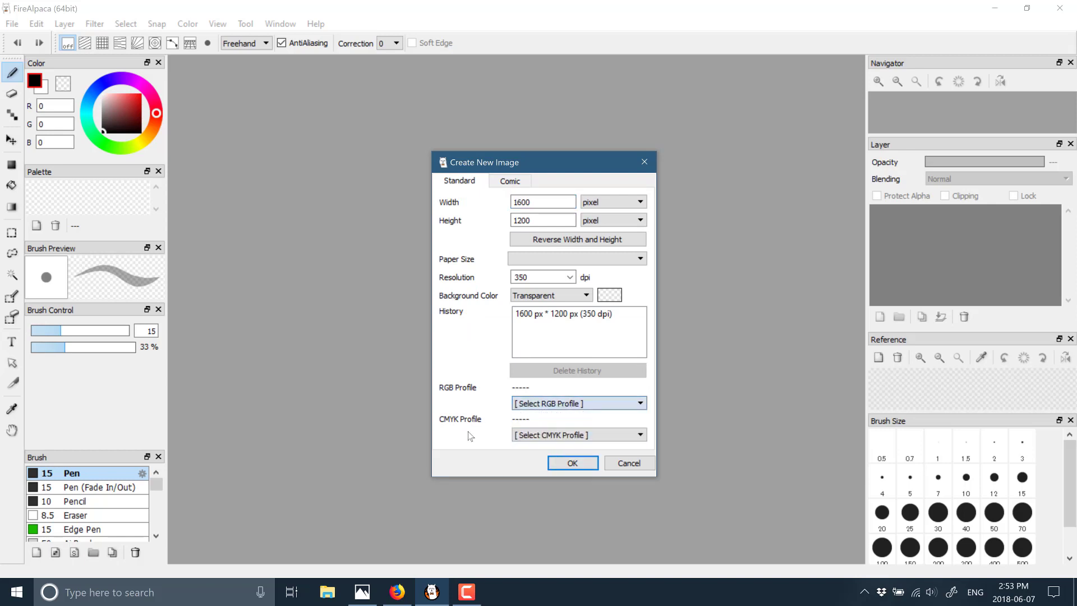
left_click(530, 436)
left_click(445, 456)
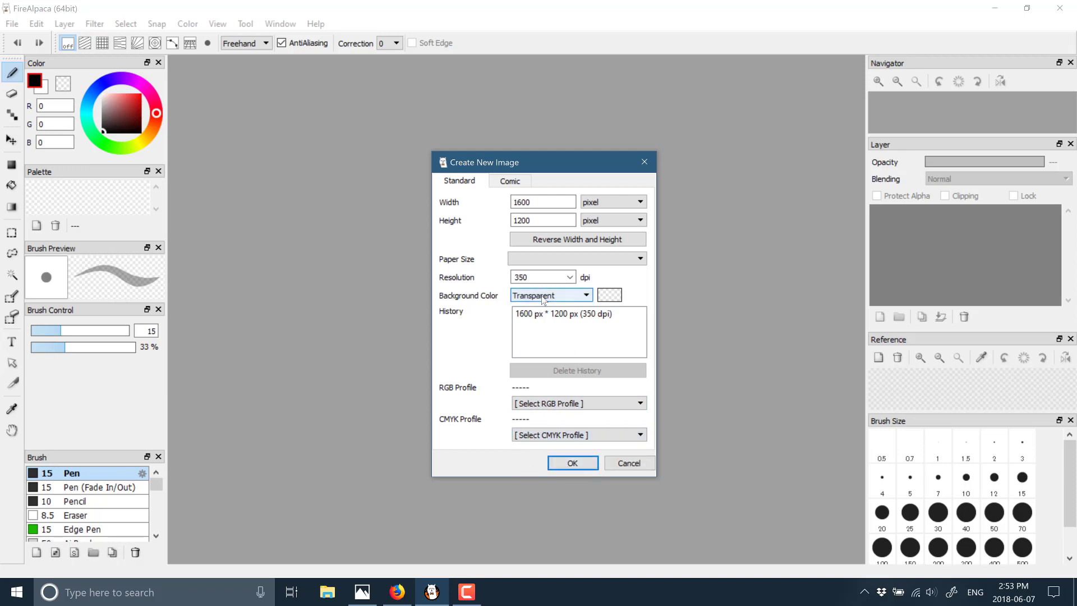
left_click(578, 463)
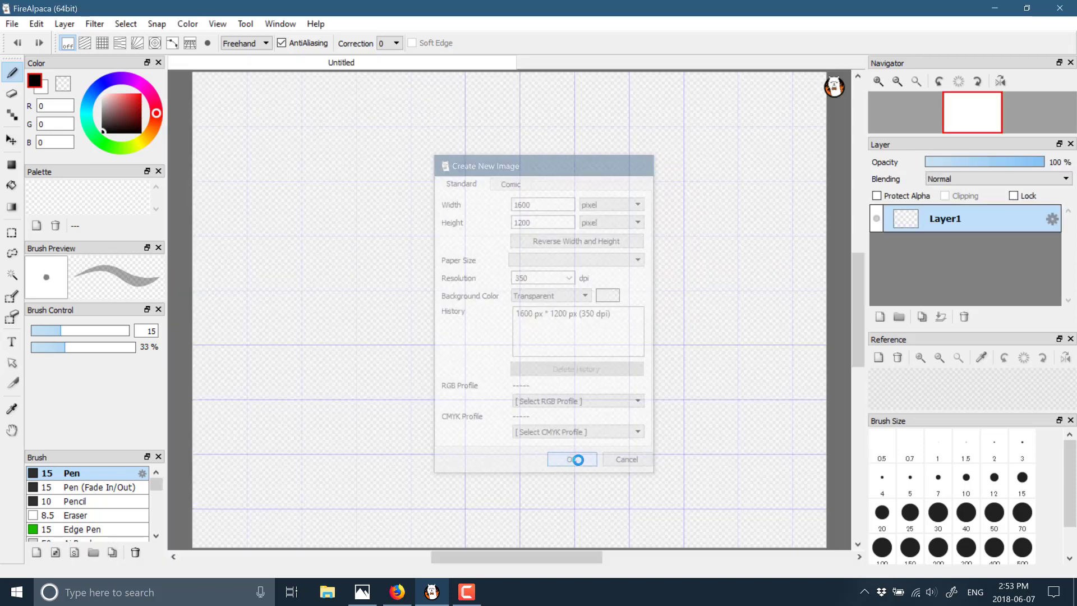
Zoom the new canvas in and out, then switch the grid off under View
scroll(617, 394, "up", 4)
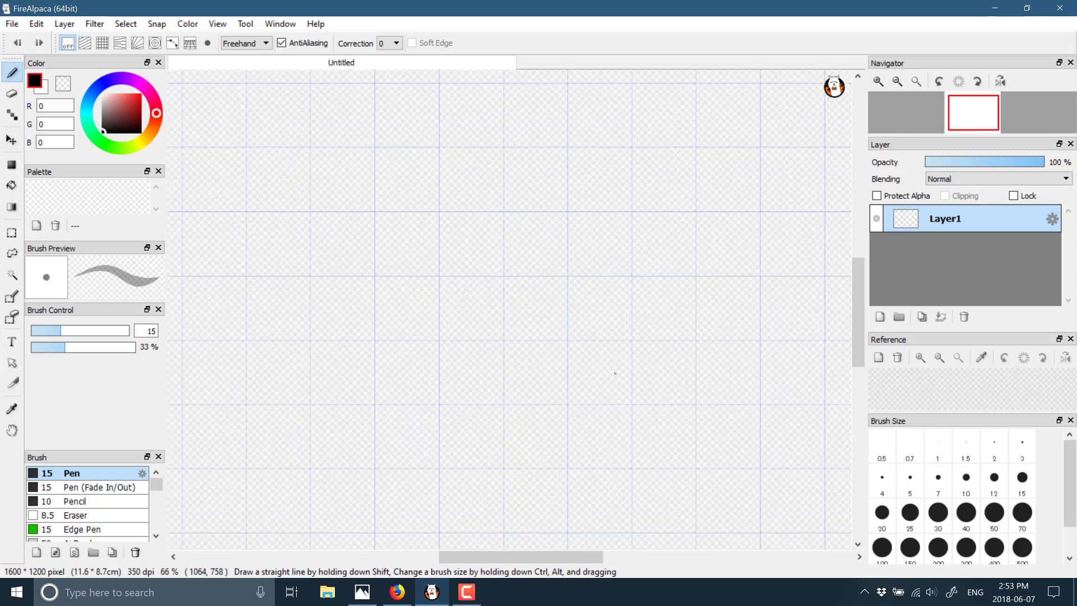
scroll(615, 373, "down", 4)
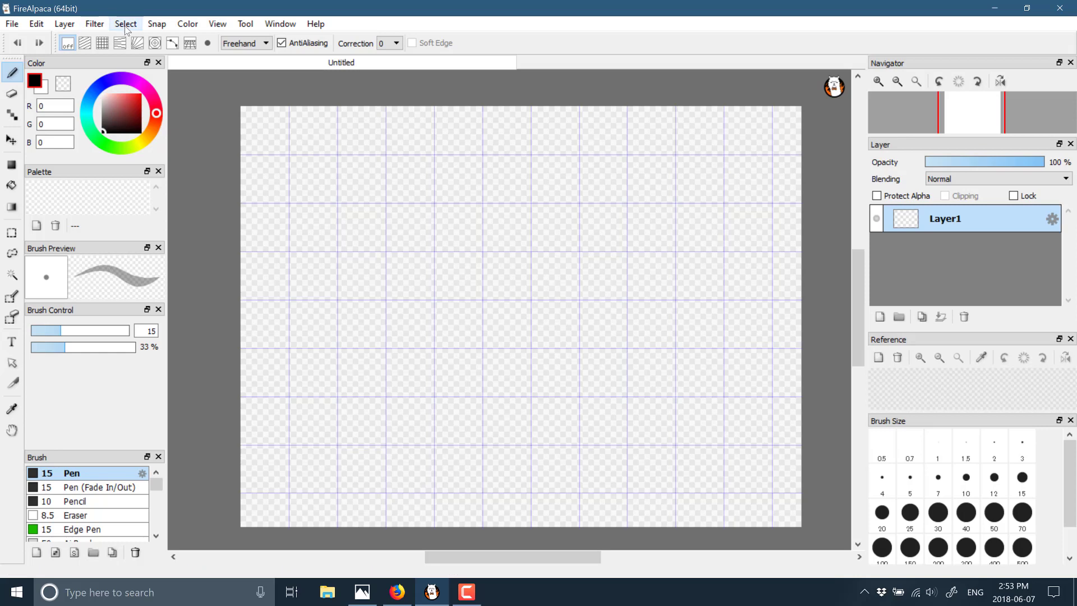
left_click(217, 24)
left_click(251, 213)
left_click(250, 212)
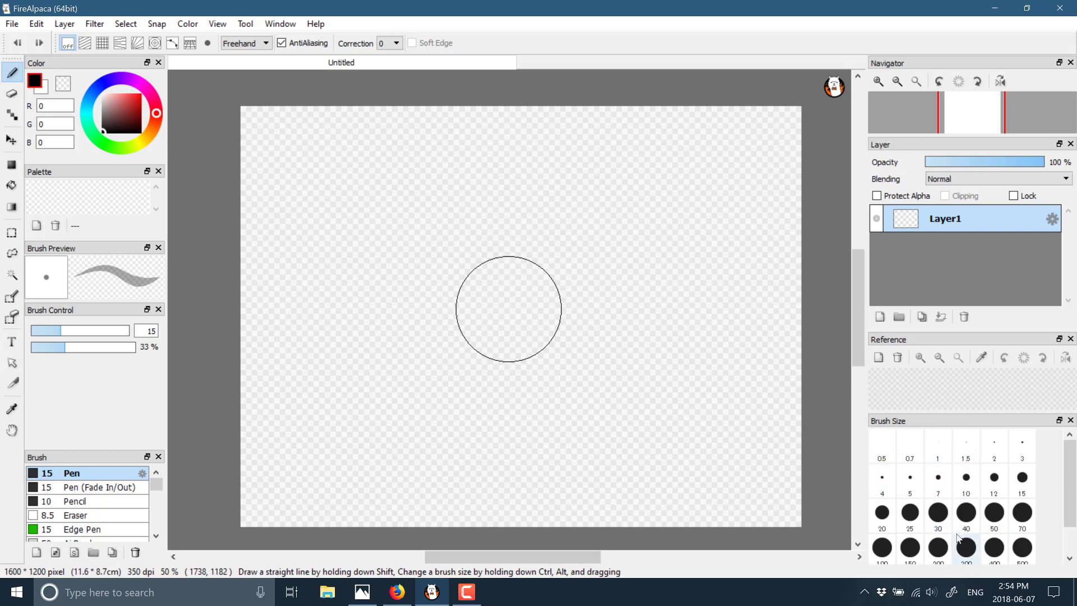
Change the Pen size from 15 to 12 and browse the brush list
left_click(994, 480)
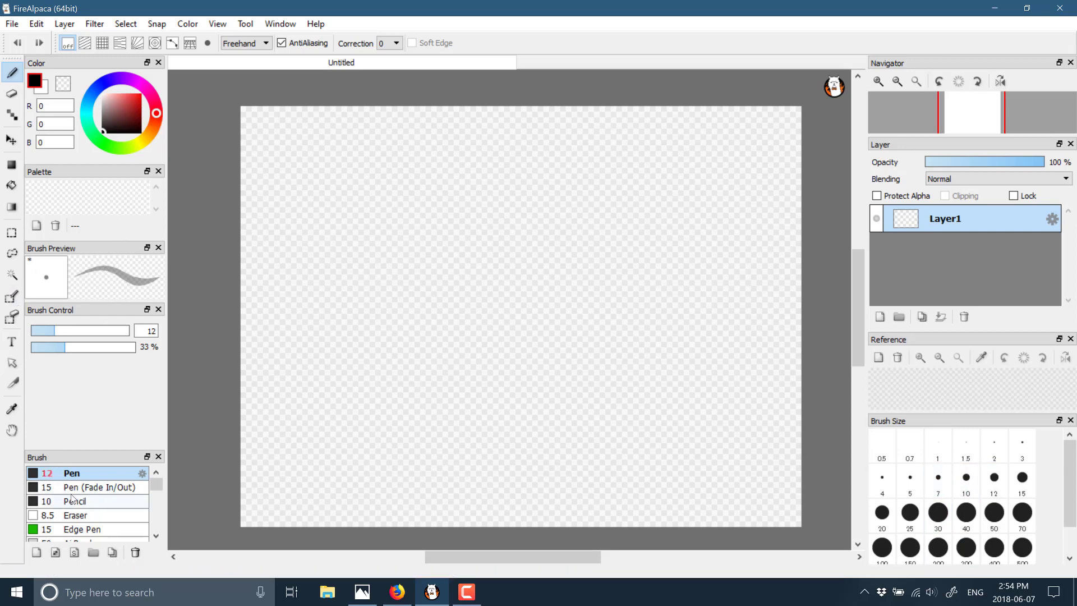
scroll(72, 498, "down", 3)
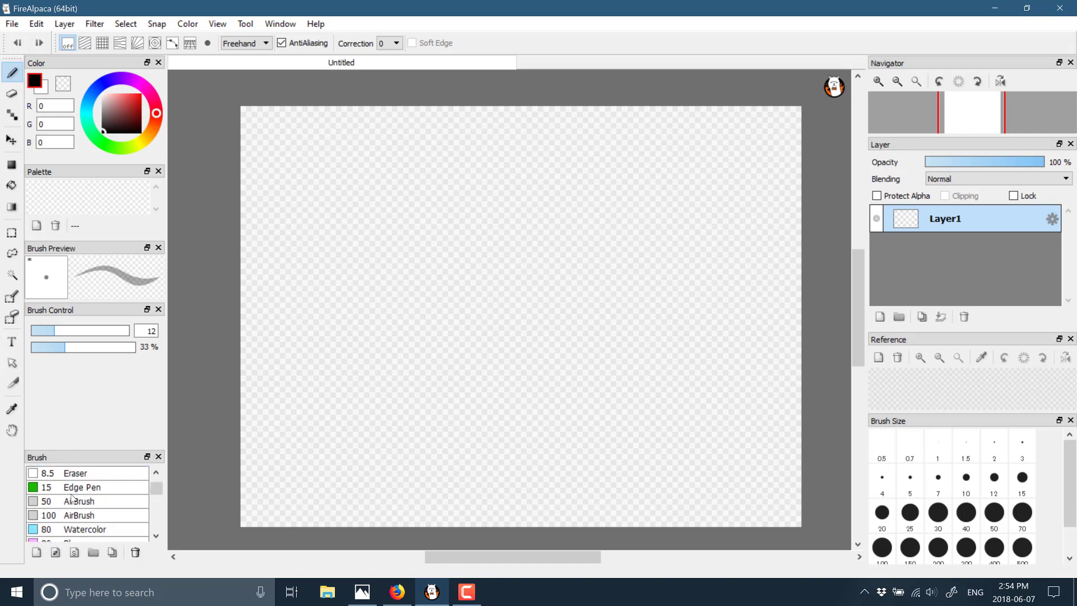
scroll(72, 498, "down", 2)
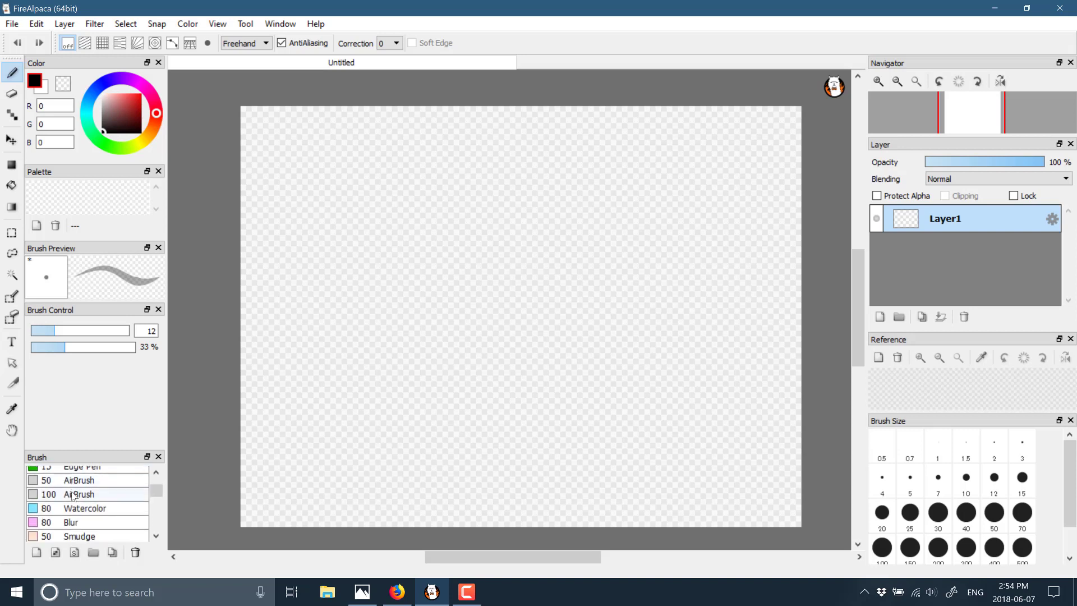
scroll(73, 492, "up", 6)
scroll(73, 492, "down", 5)
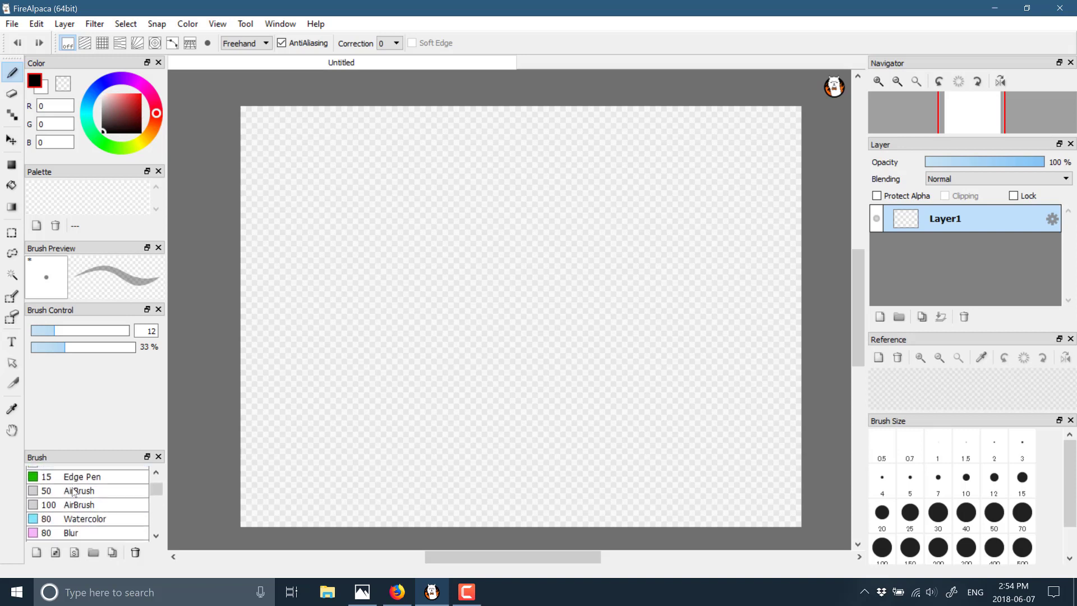
scroll(95, 507, "down", 9)
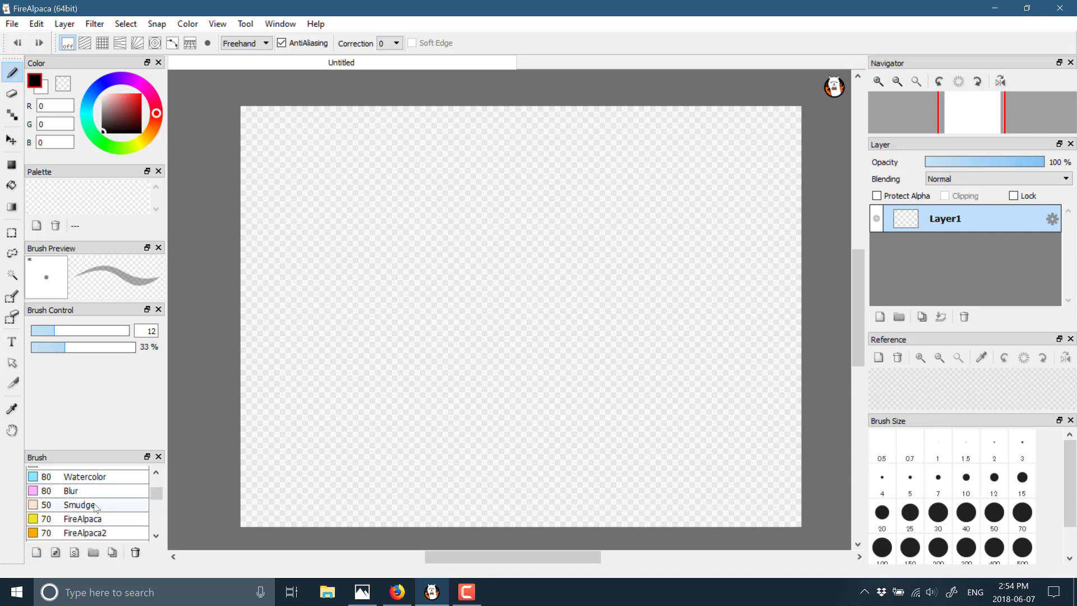
scroll(93, 506, "down", 7)
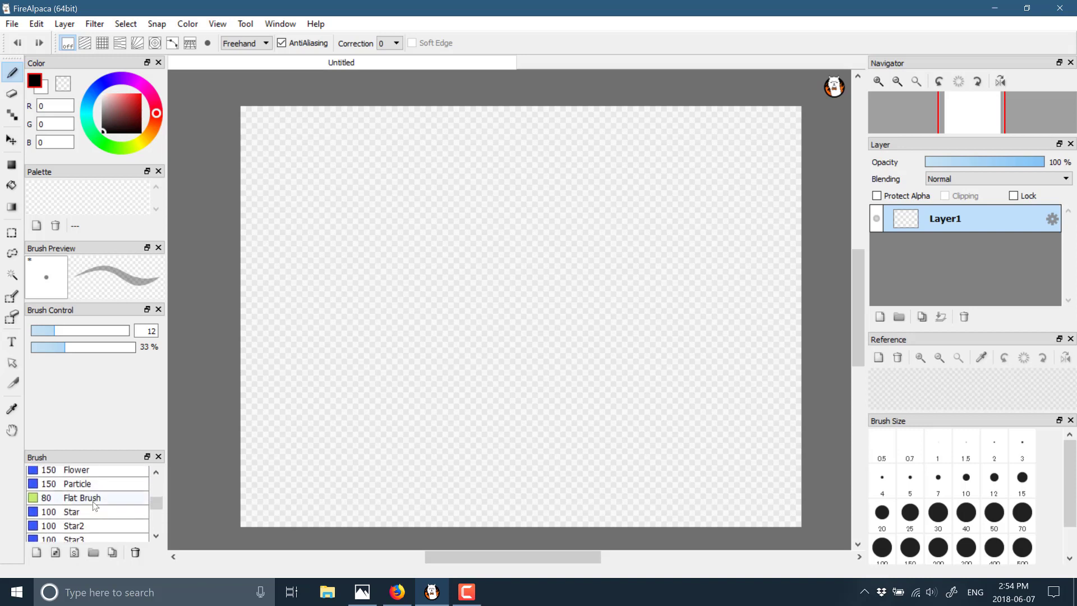
scroll(94, 485, "down", 12)
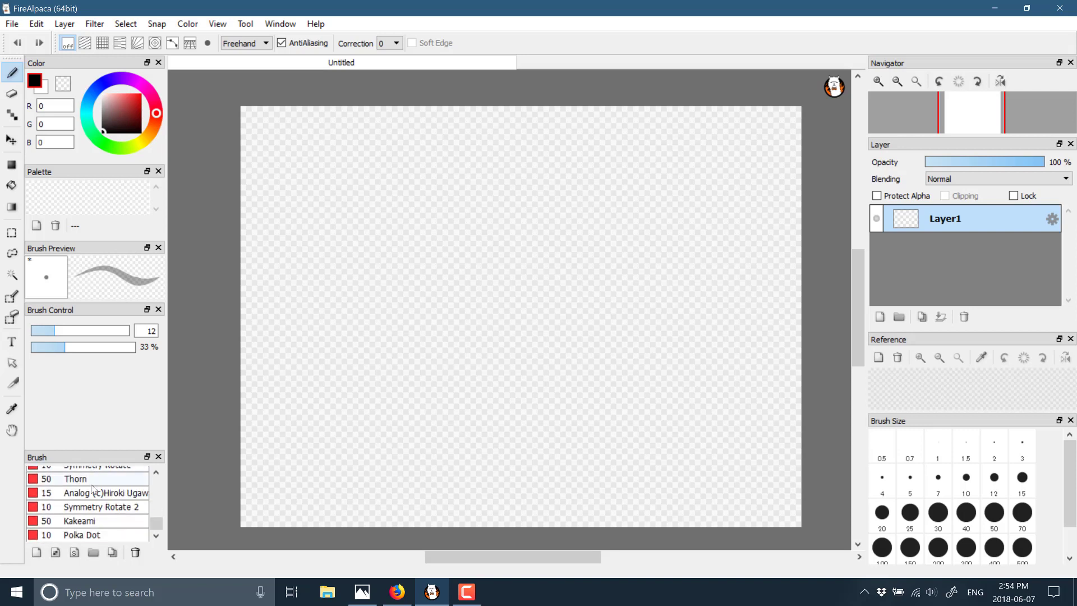
scroll(93, 493, "up", 5)
scroll(93, 507, "up", 1)
scroll(93, 505, "up", 1)
scroll(92, 505, "down", 1)
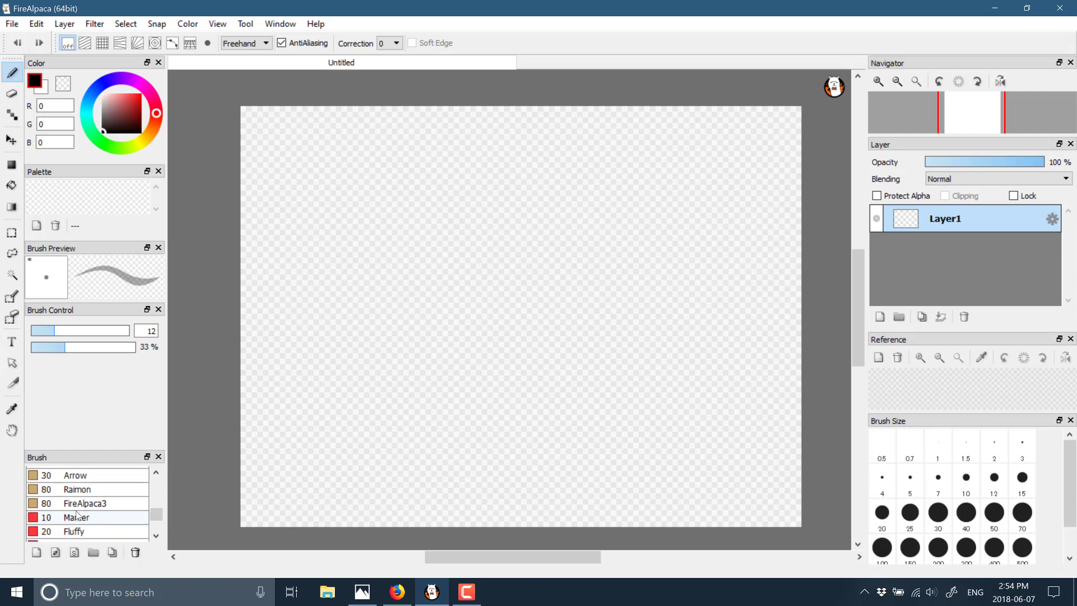
scroll(76, 512, "up", 8)
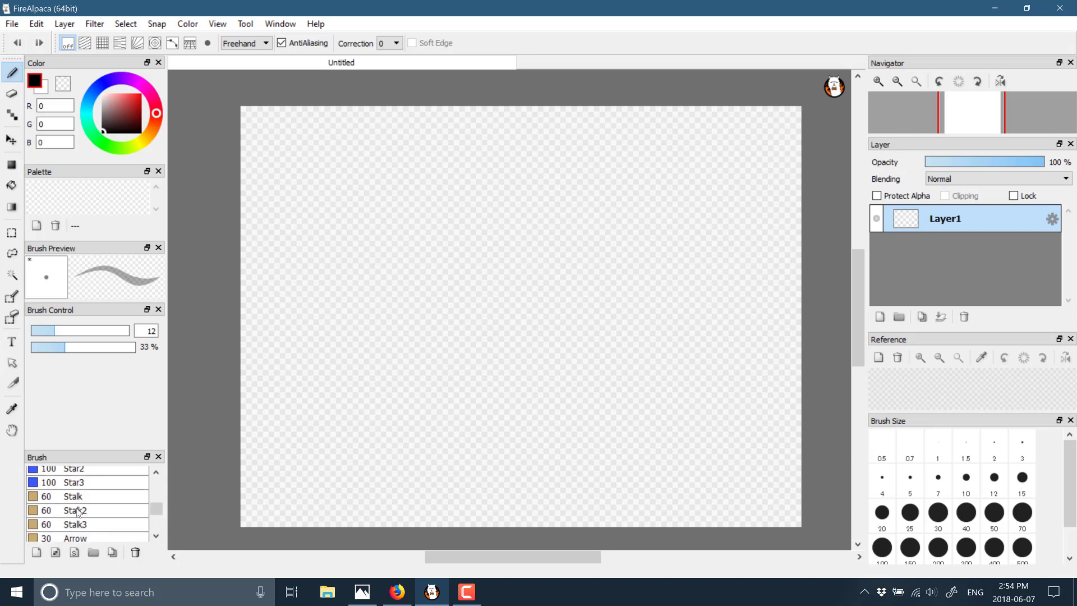
scroll(76, 511, "up", 3)
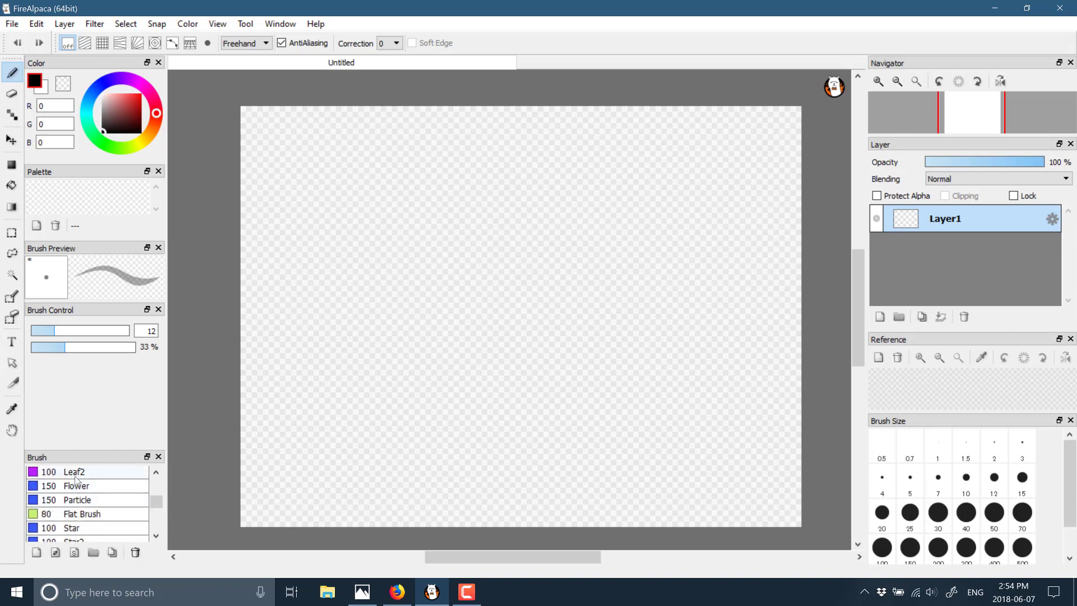
With the Flower brush, paint a black 2, then orange flowers along it
left_click(77, 486)
mouse_move(381, 331)
left_mouse_down()
mouse_move(572, 224)
mouse_move(735, 493)
left_mouse_up()
mouse_move(125, 127)
left_mouse_down()
mouse_move(154, 101)
mouse_move(151, 124)
left_mouse_up()
left_click(134, 95)
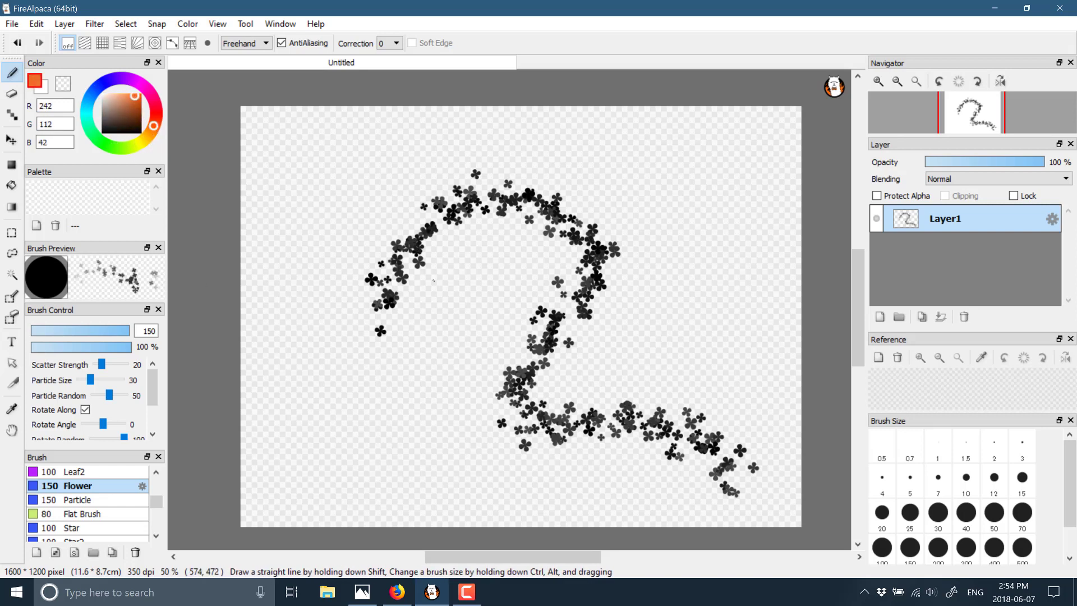
mouse_move(417, 280)
left_mouse_down()
mouse_move(608, 336)
mouse_move(596, 366)
mouse_move(741, 439)
mouse_move(281, 275)
left_mouse_up()
Draw a tapered orange line at lower left with Pen (Fade In/Out)
scroll(84, 513, "up", 5)
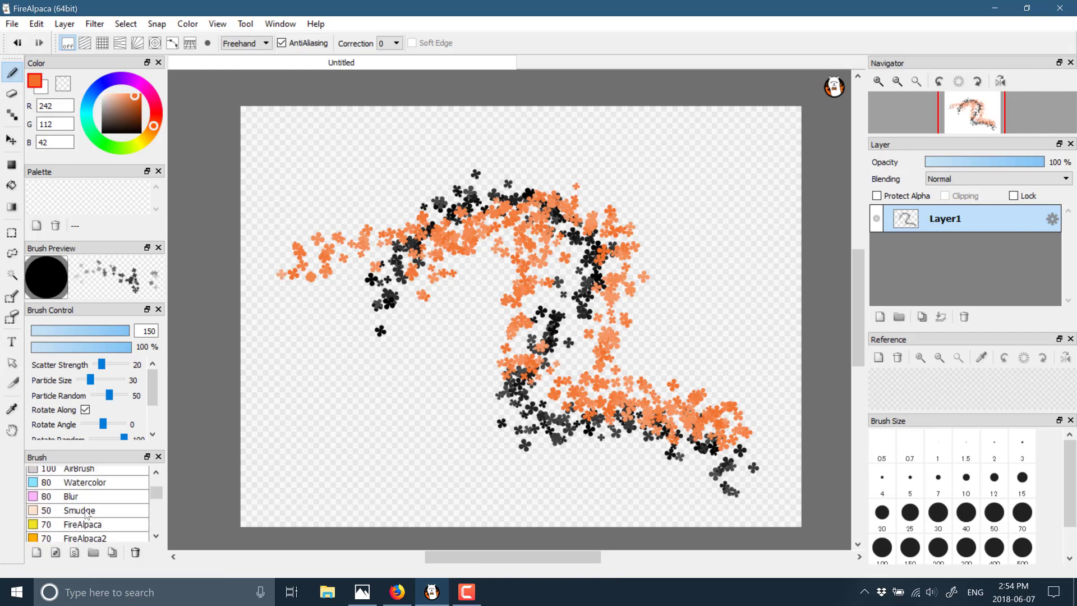
scroll(85, 509, "up", 4)
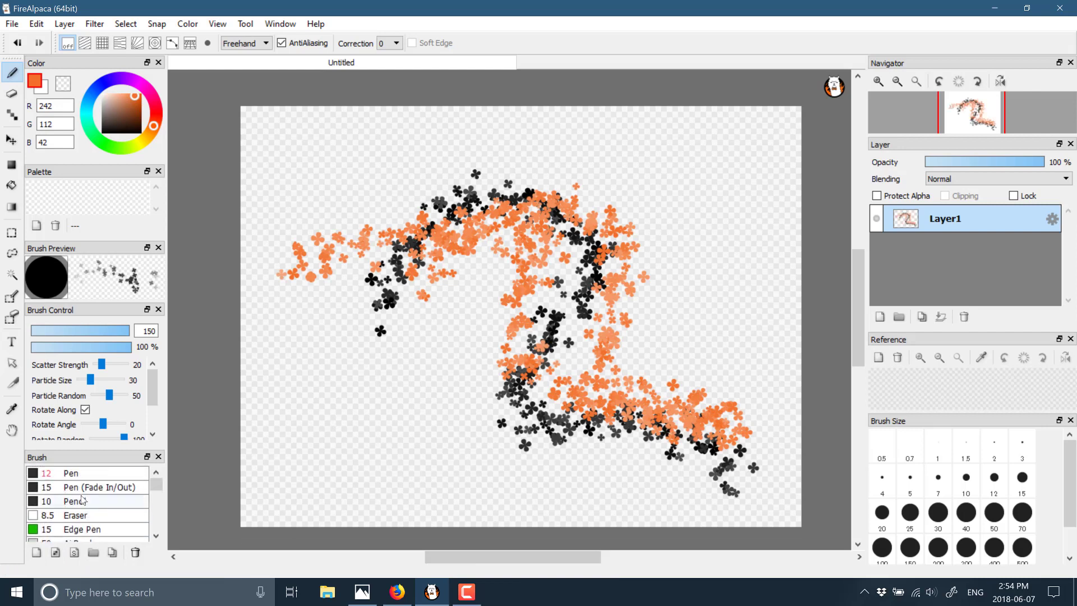
left_click(85, 487)
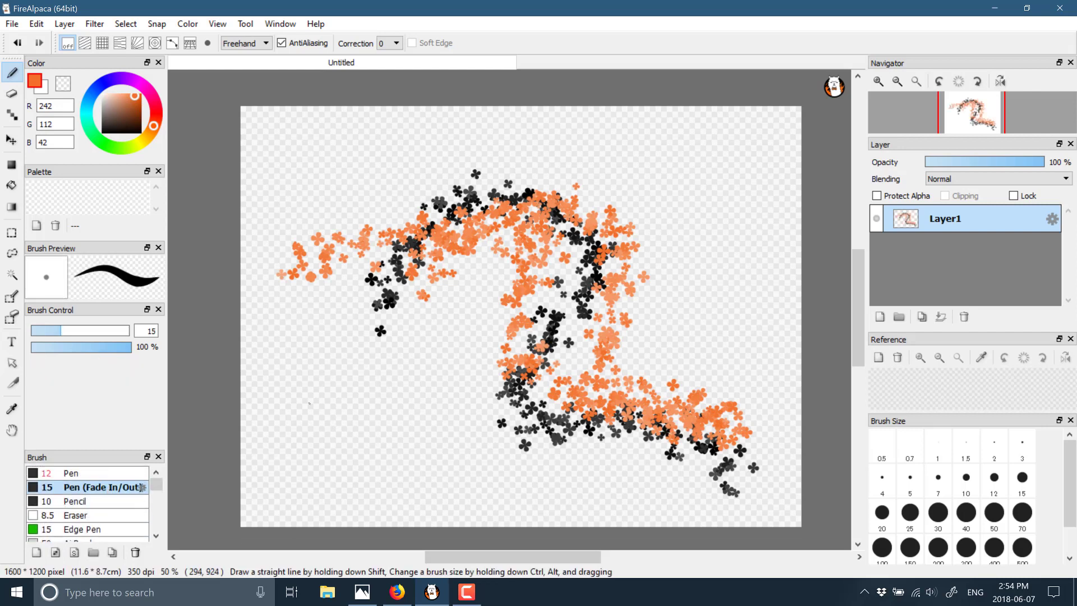
left_click_drag(298, 377, 397, 462)
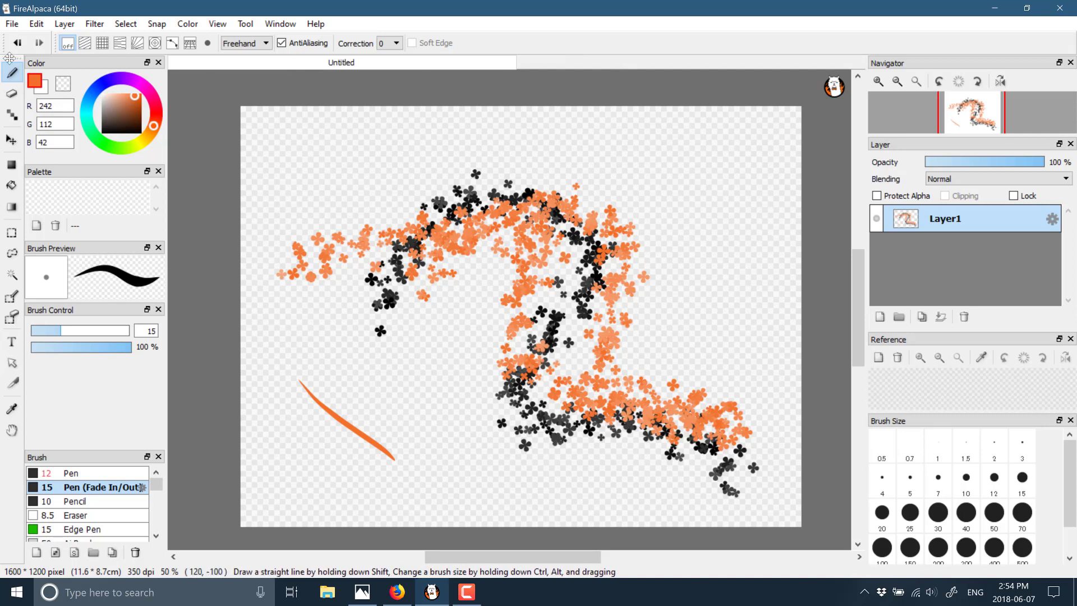
key("alt+f")
key("Return")
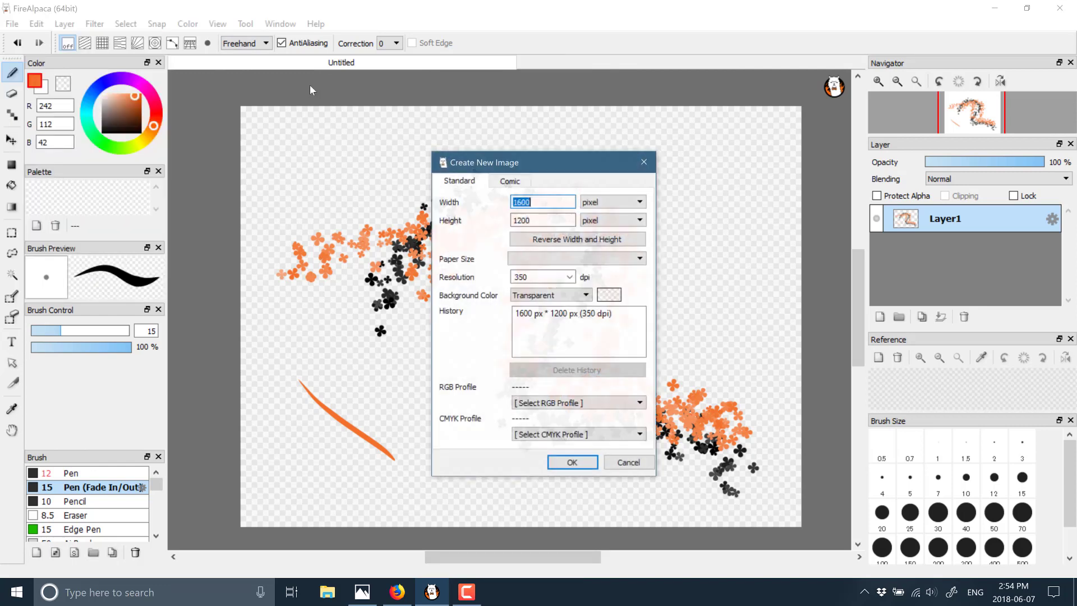
left_click(572, 463)
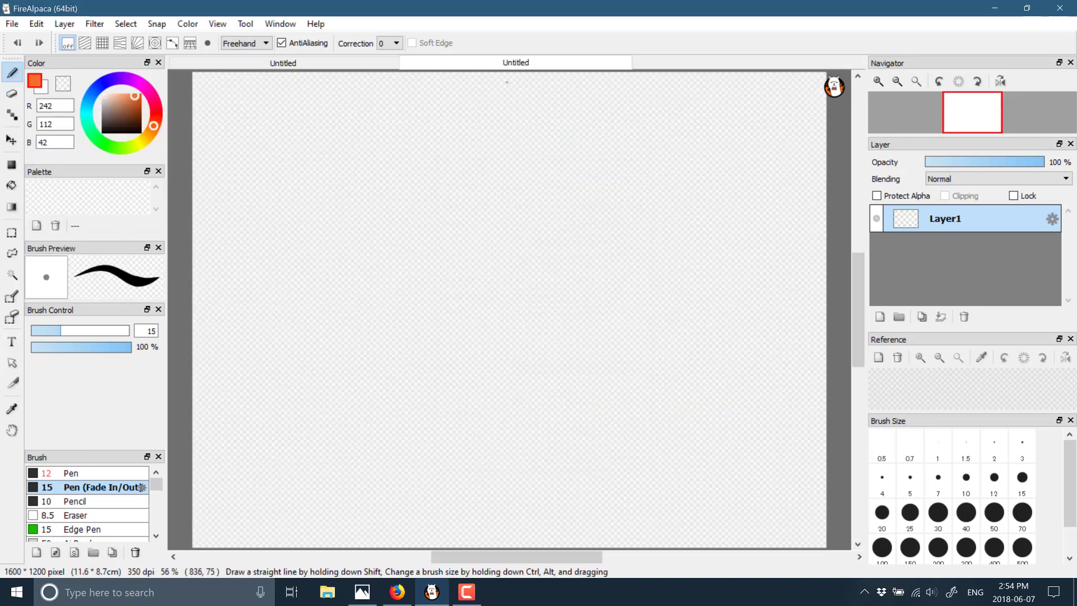
left_click(359, 63)
left_click(442, 67)
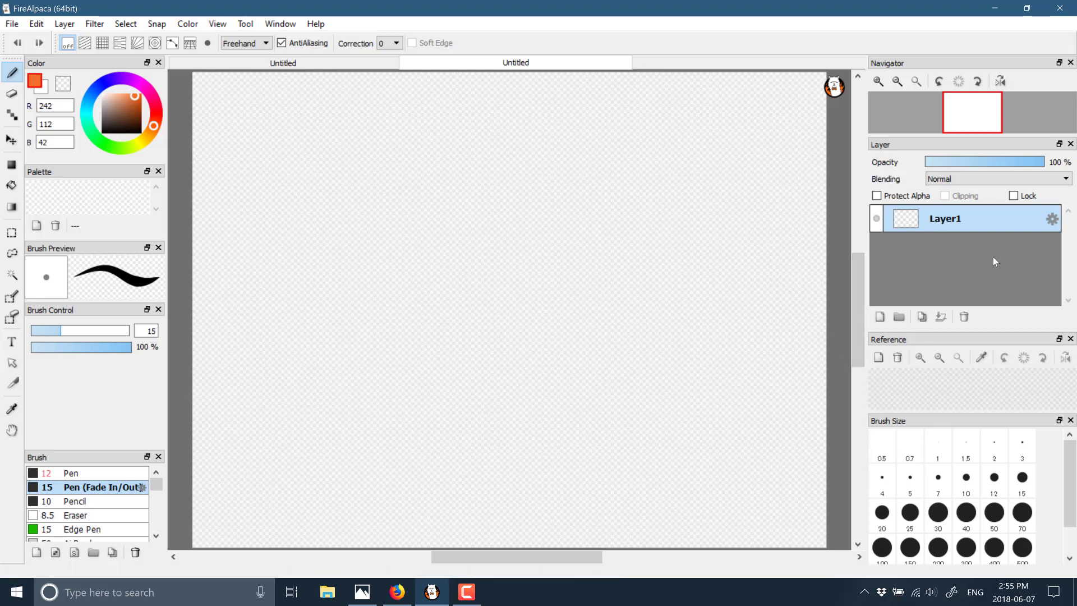
left_click(879, 317)
left_click(953, 247)
left_click(964, 219)
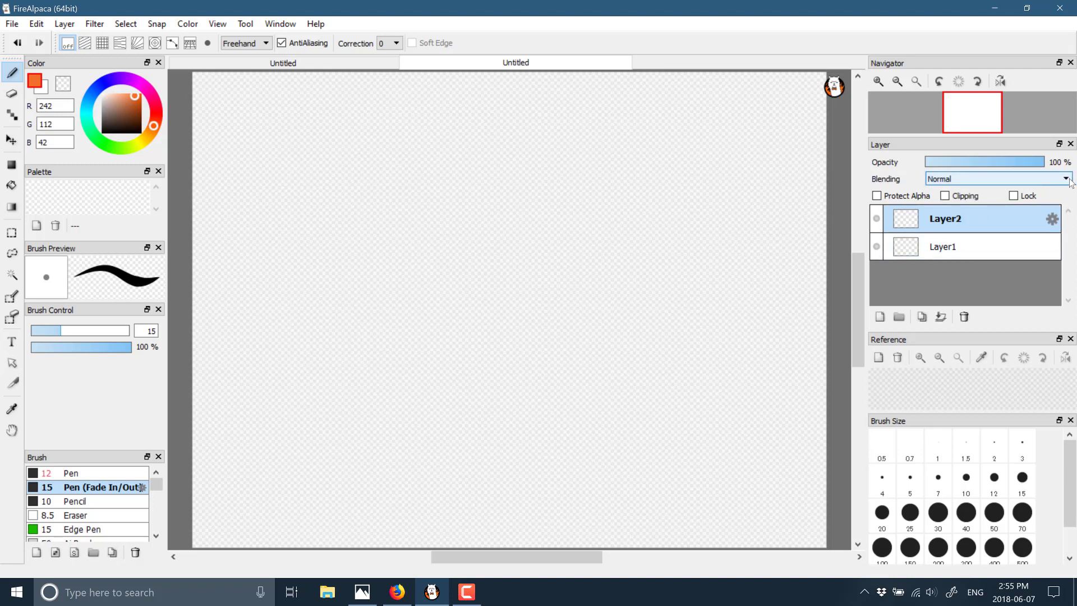
left_click(1004, 179)
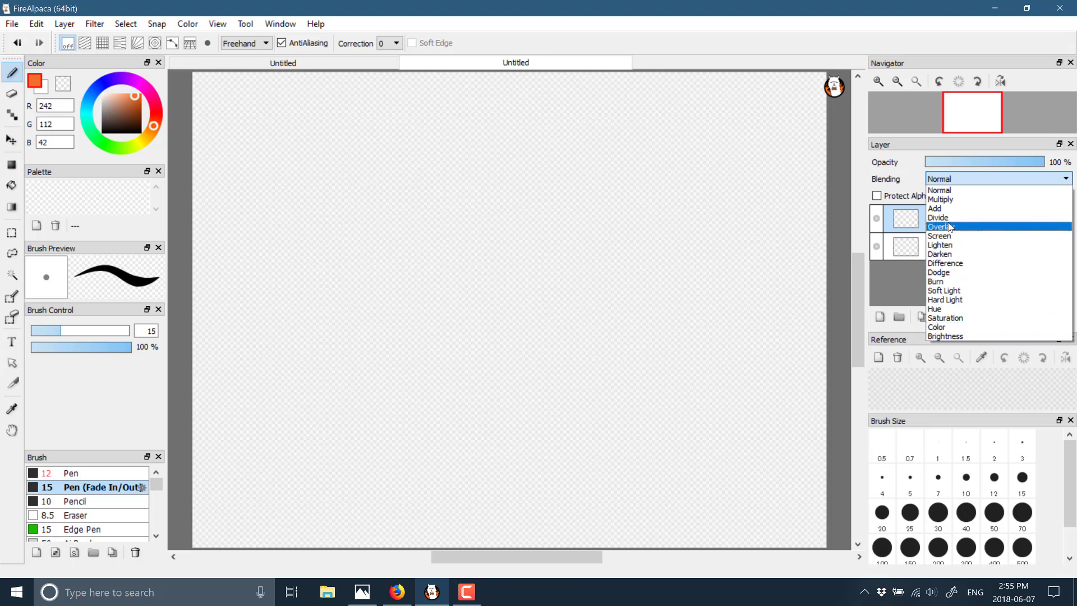
left_click(904, 166)
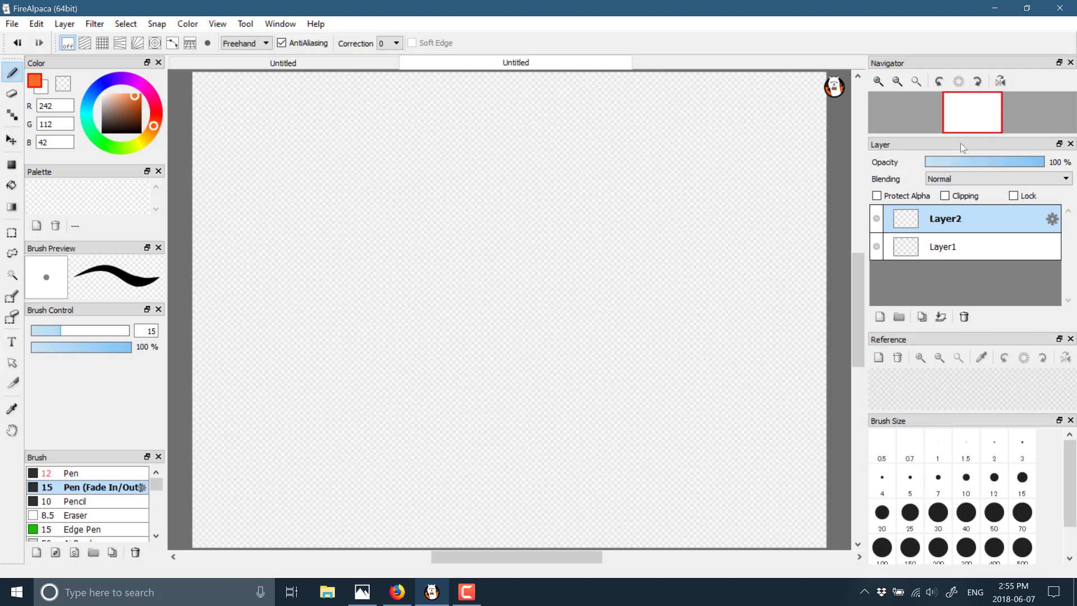
mouse_move(964, 108)
left_click_drag(952, 101, 1028, 106)
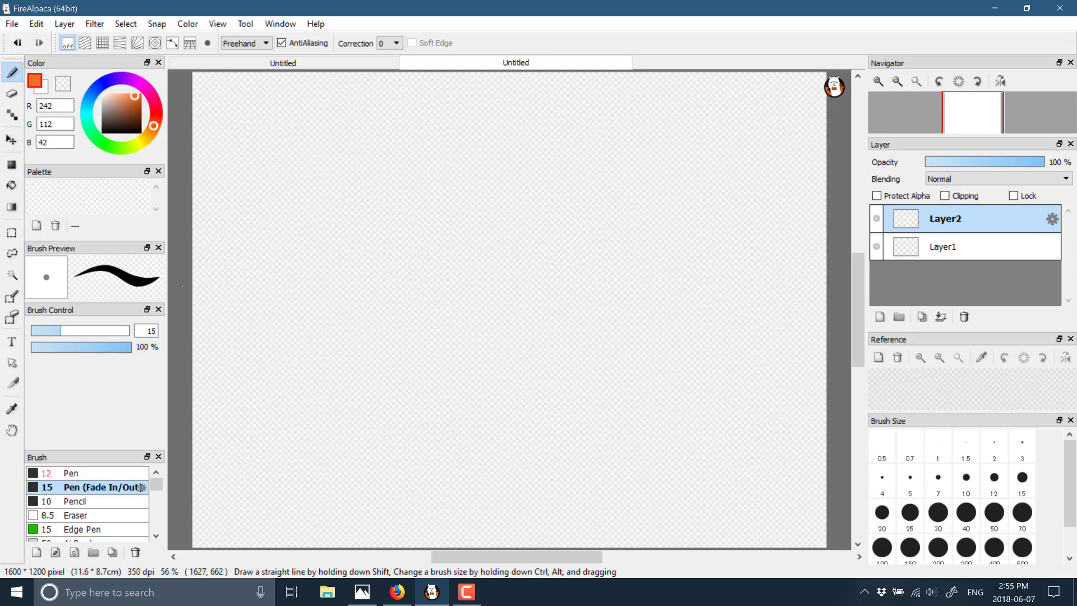
With the Dot tool in Freehand mode, draw three curving orange strokes
left_click(12, 118)
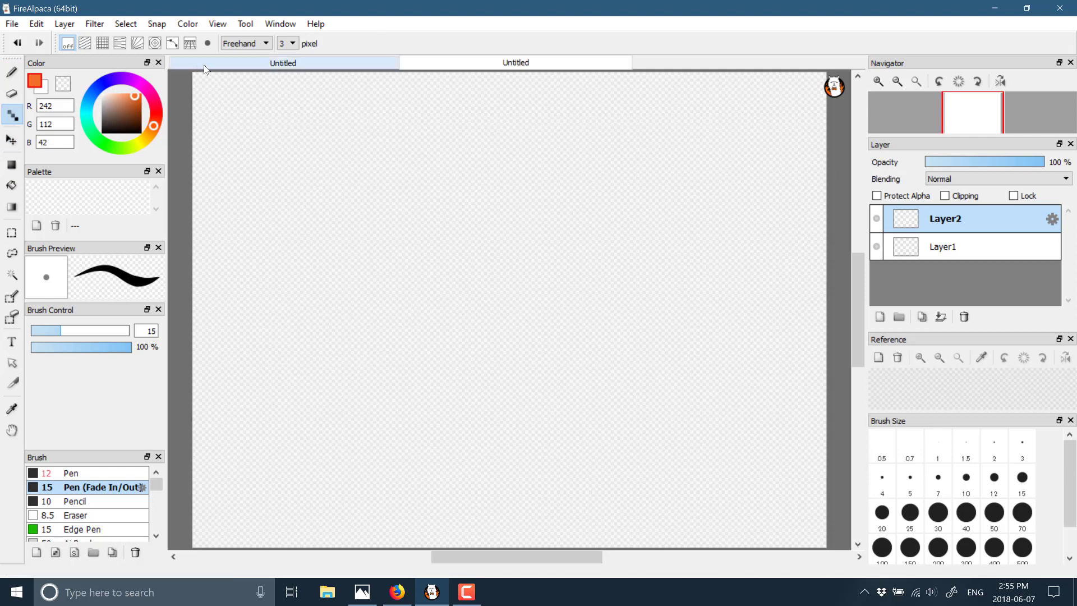
left_click(266, 44)
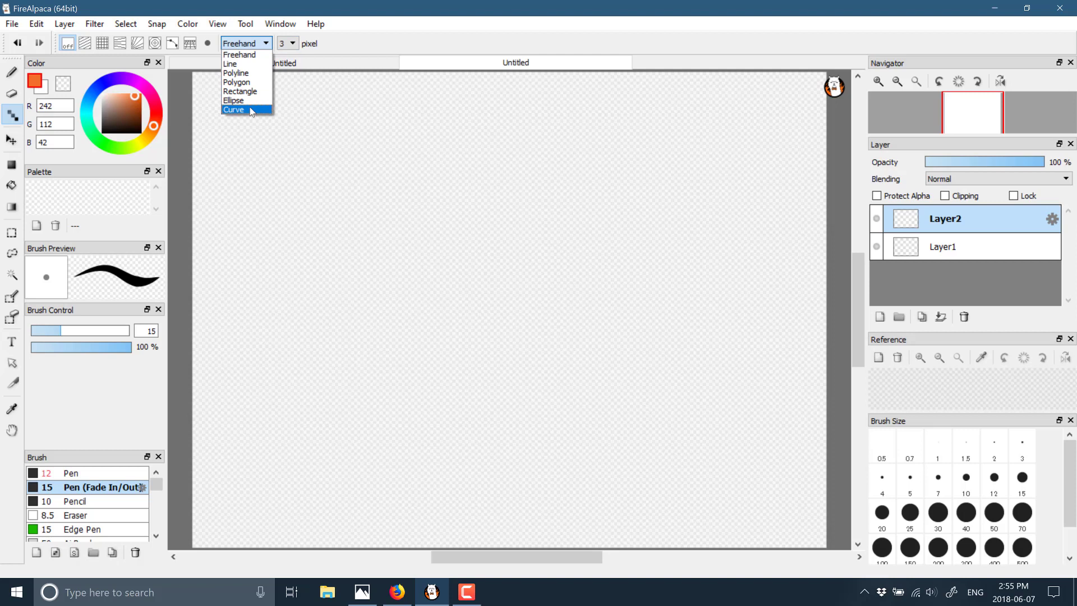
left_click(257, 63)
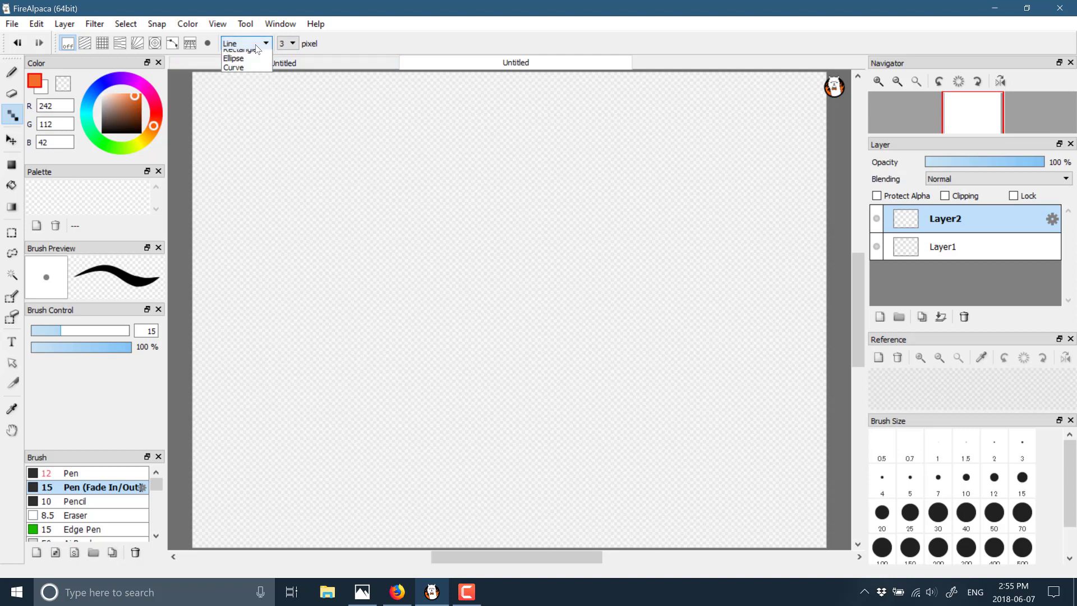
left_click(257, 83)
mouse_move(313, 306)
left_mouse_down()
mouse_move(399, 203)
mouse_move(413, 303)
mouse_move(539, 223)
left_mouse_up()
mouse_move(509, 258)
left_mouse_down()
mouse_move(646, 352)
mouse_move(640, 387)
left_mouse_up()
left_click_drag(507, 306, 799, 431)
Switch to Line mode and draw short straight orange lines across the lower middle
left_click(246, 44)
left_click(236, 60)
left_click_drag(351, 269, 356, 275)
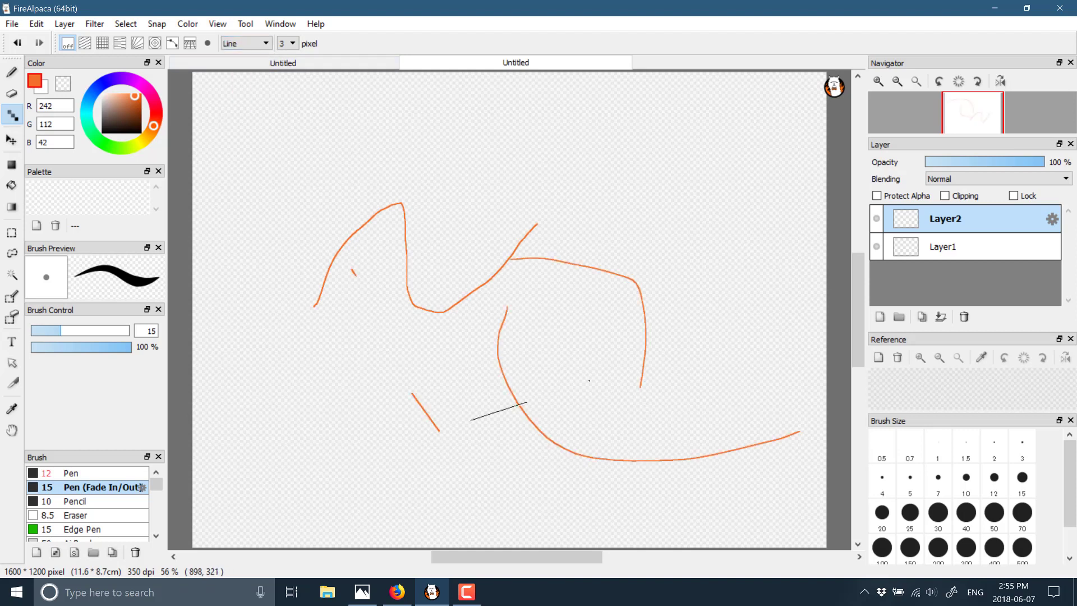
left_click_drag(589, 380, 587, 379)
left_click_drag(628, 359, 677, 307)
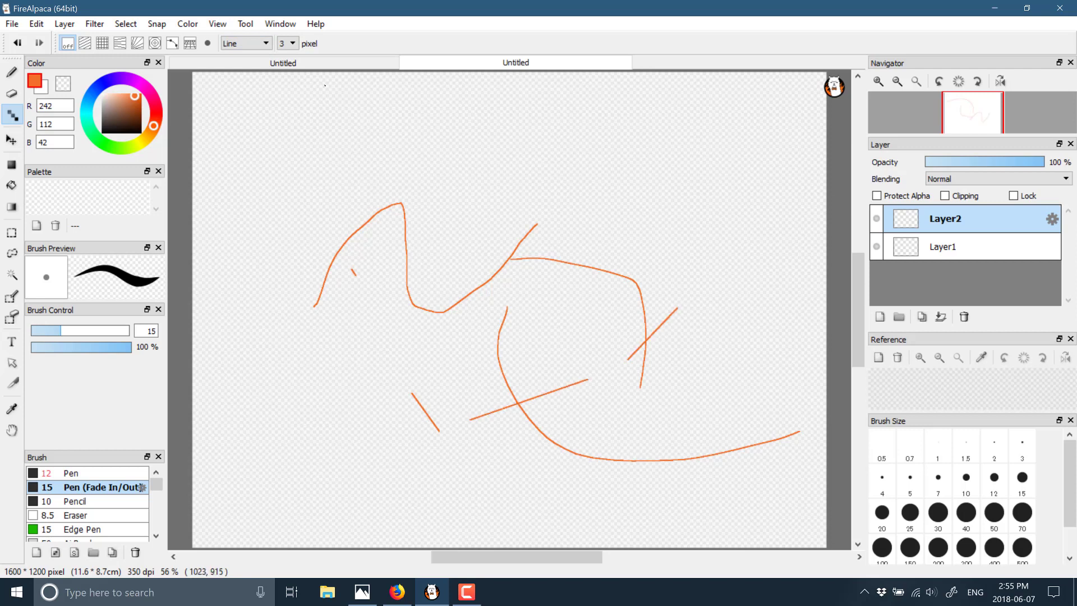
Draw an orange polyline with six corners around the drawing
left_click(258, 42)
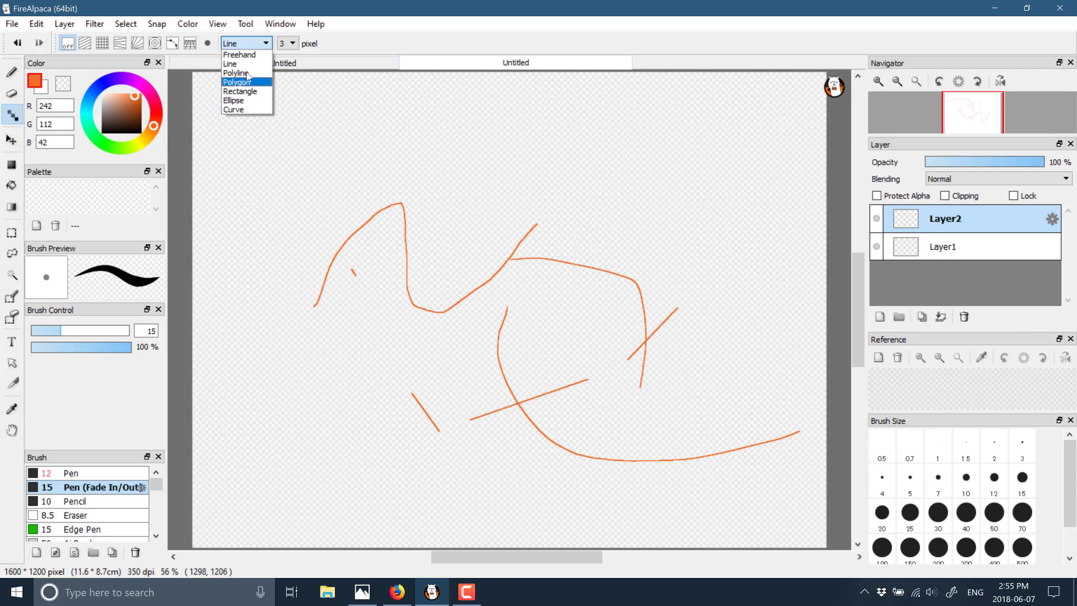
left_click(238, 73)
left_click(277, 176)
left_click(504, 193)
left_click(608, 294)
left_click(578, 396)
left_click(431, 463)
left_click(348, 426)
scroll(247, 101, "up", 3)
double_click(318, 301)
In Curve mode, place the first four points of an orange curve
left_click(262, 43)
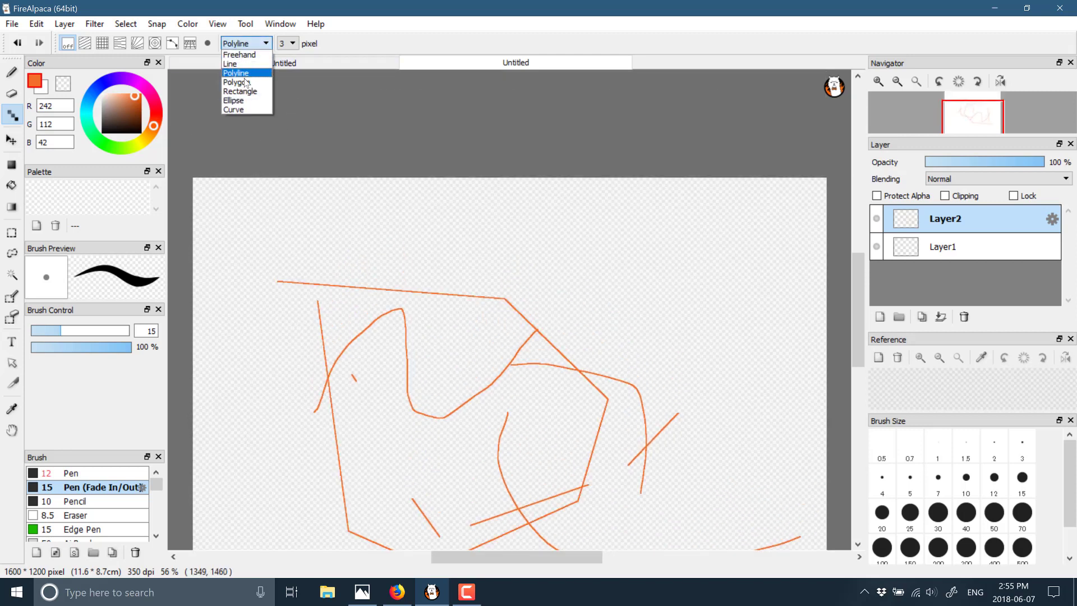
left_click(235, 109)
scroll(438, 267, "up", 2)
scroll(438, 267, "down", 4)
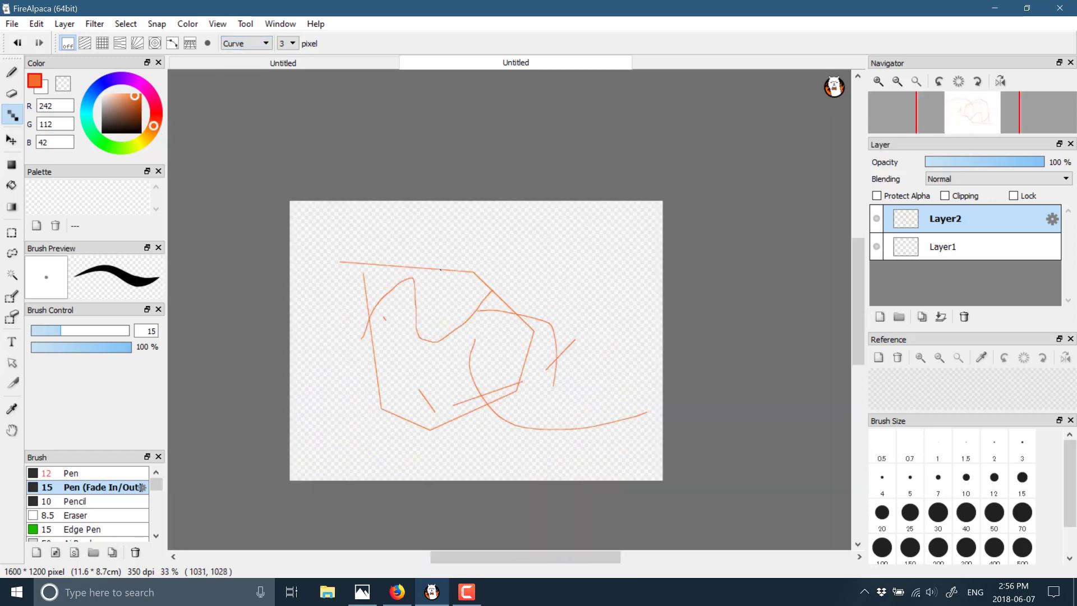
left_click(409, 229)
left_click(555, 242)
left_click(581, 314)
left_click(473, 405)
Loop the curve down, back up the middle and around the top left, then commit it
left_click(482, 434)
left_click(510, 449)
left_click(541, 412)
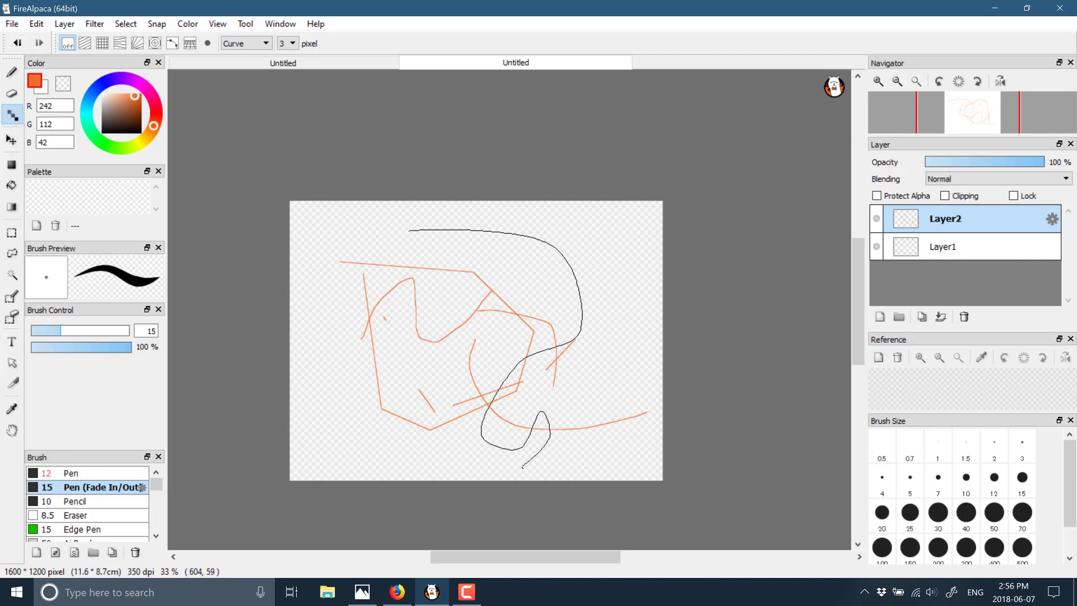
left_click(505, 470)
left_click(444, 434)
left_click(464, 348)
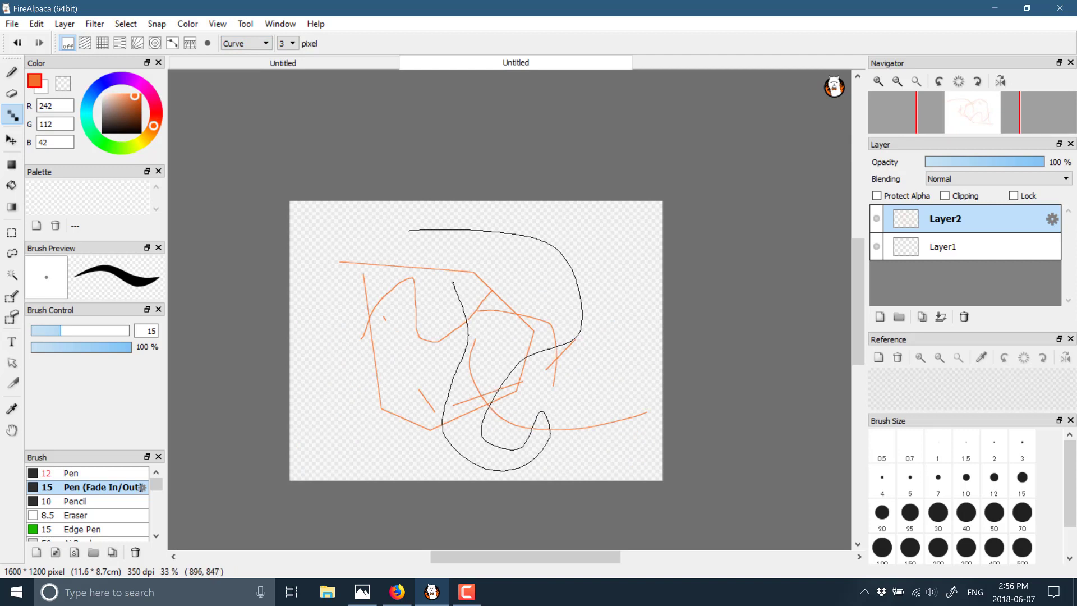
left_click(424, 267)
left_click(365, 238)
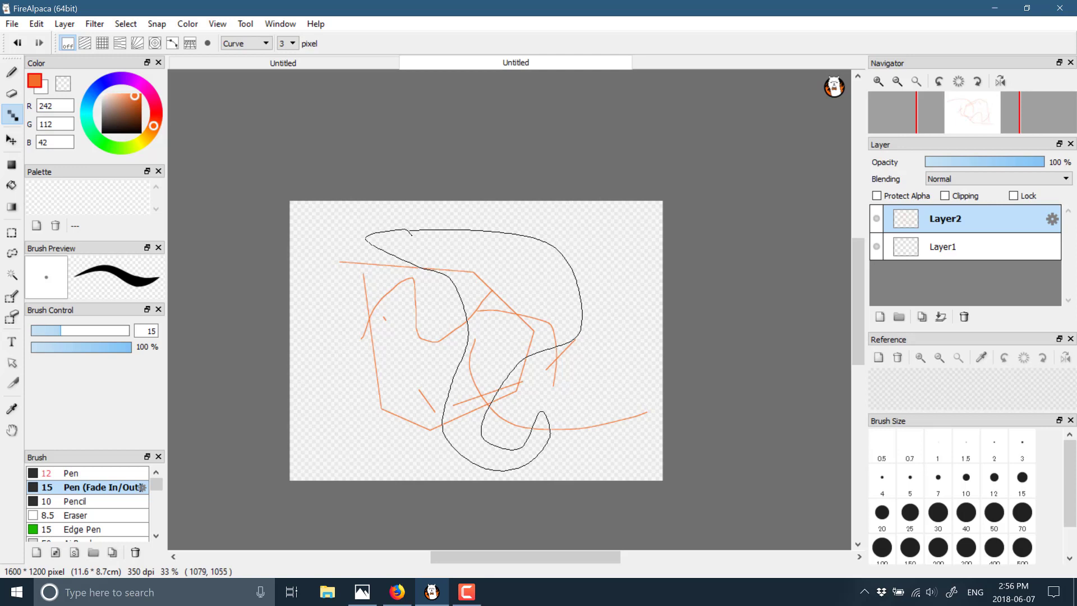
double_click(412, 231)
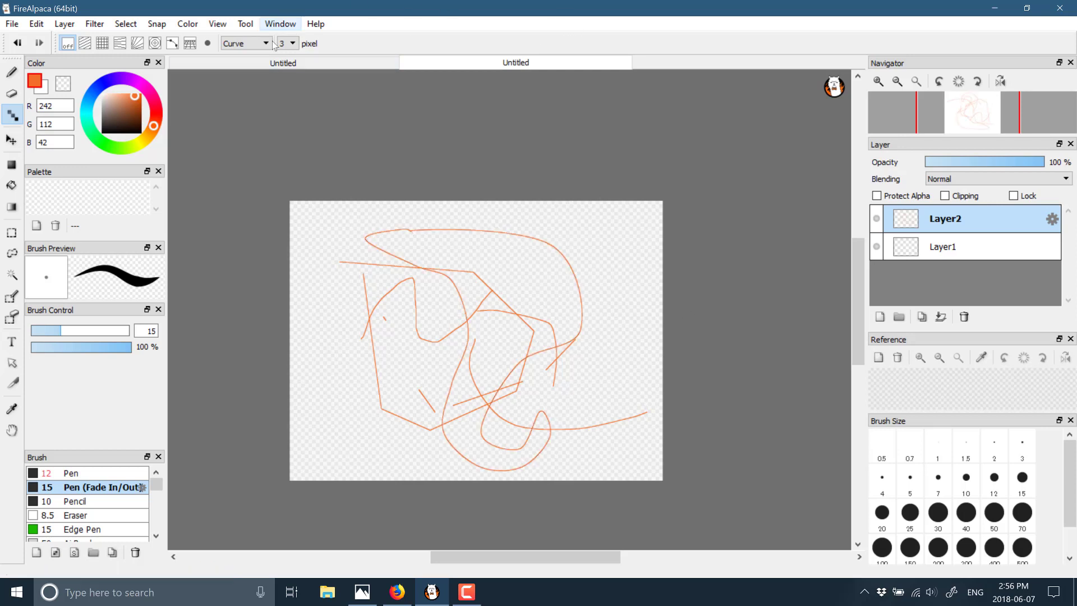
Set the stroke width dropdown to 1 pixel
left_click(293, 44)
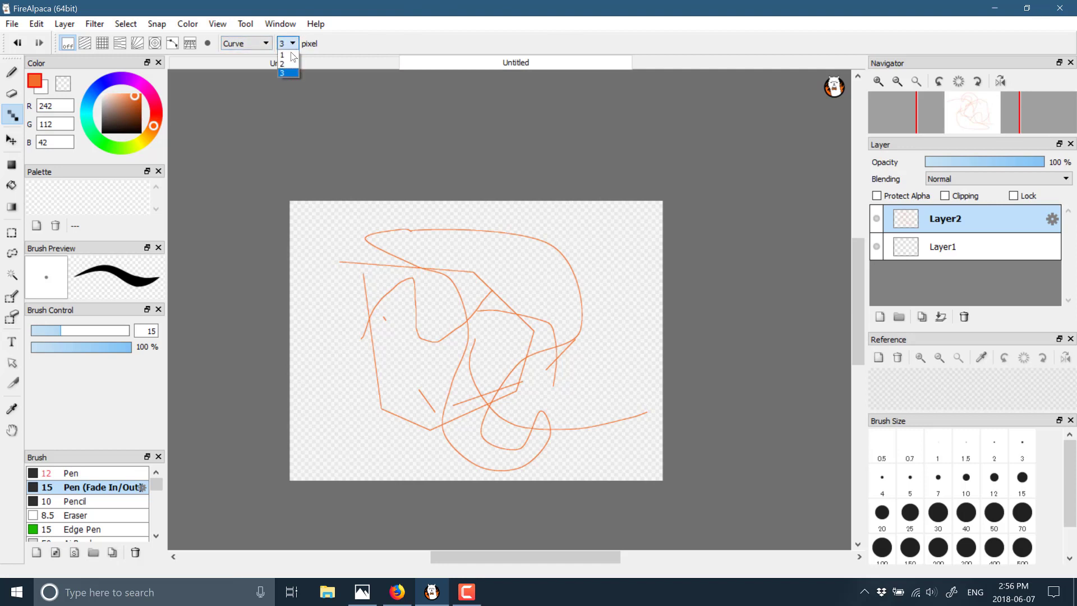
left_click(283, 55)
left_click(293, 44)
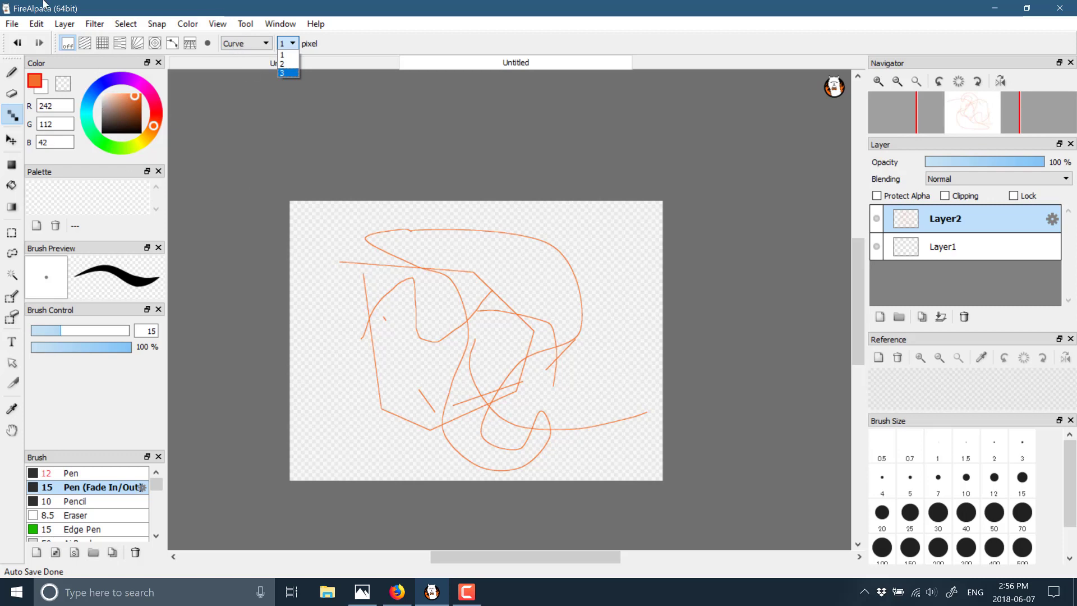
Create another new 1600 × 1200 canvas
left_click(12, 23)
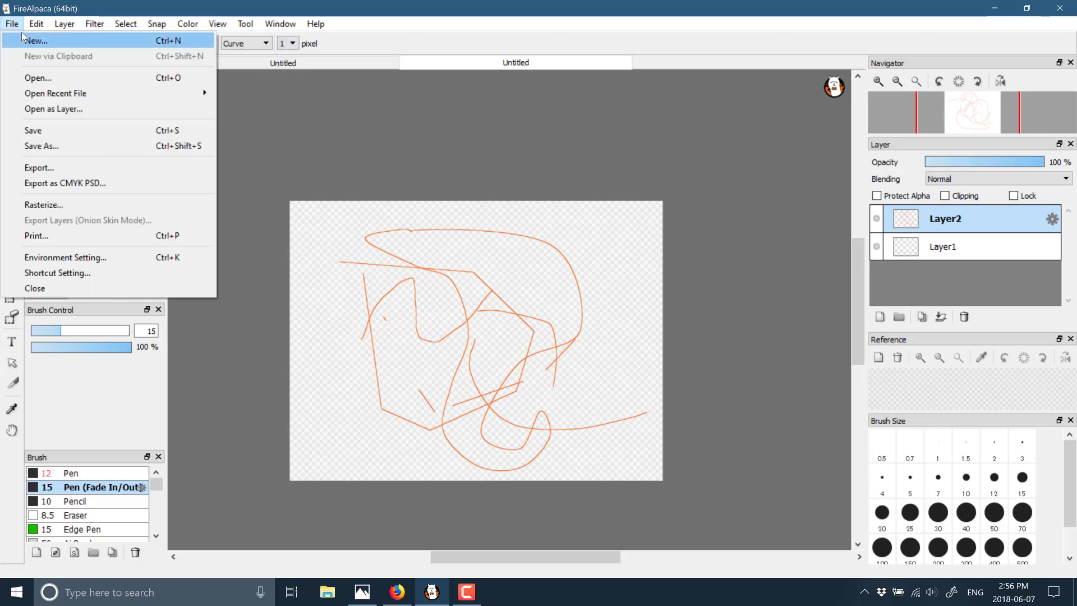
left_click(34, 41)
left_click(561, 461)
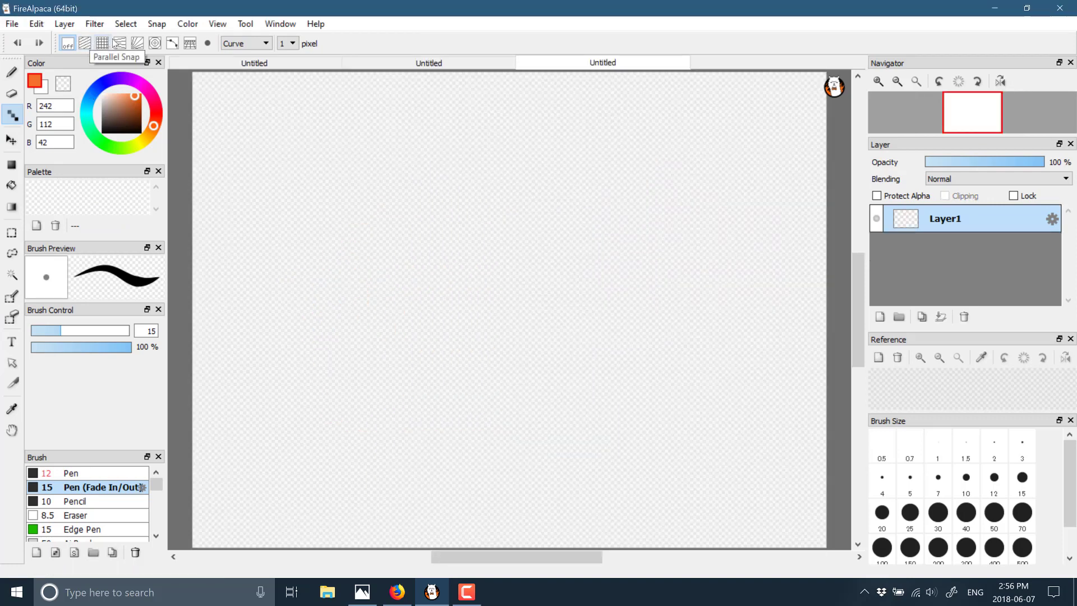
Turn on radial snapping, enlarge the brush to 53, and undo a test Pen stroke
left_click(138, 44)
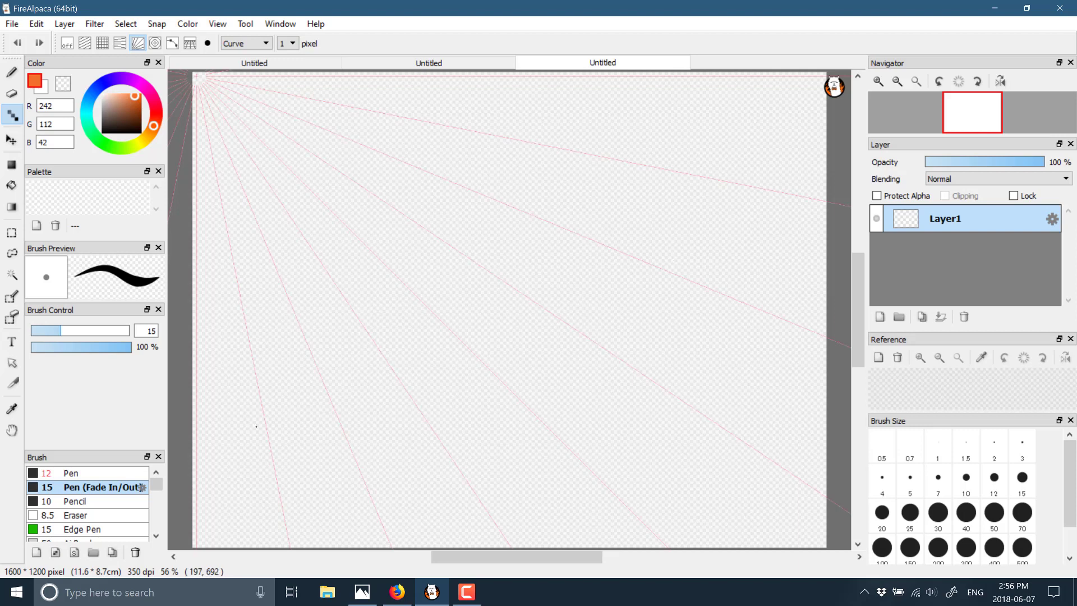
left_click_drag(507, 309, 533, 310)
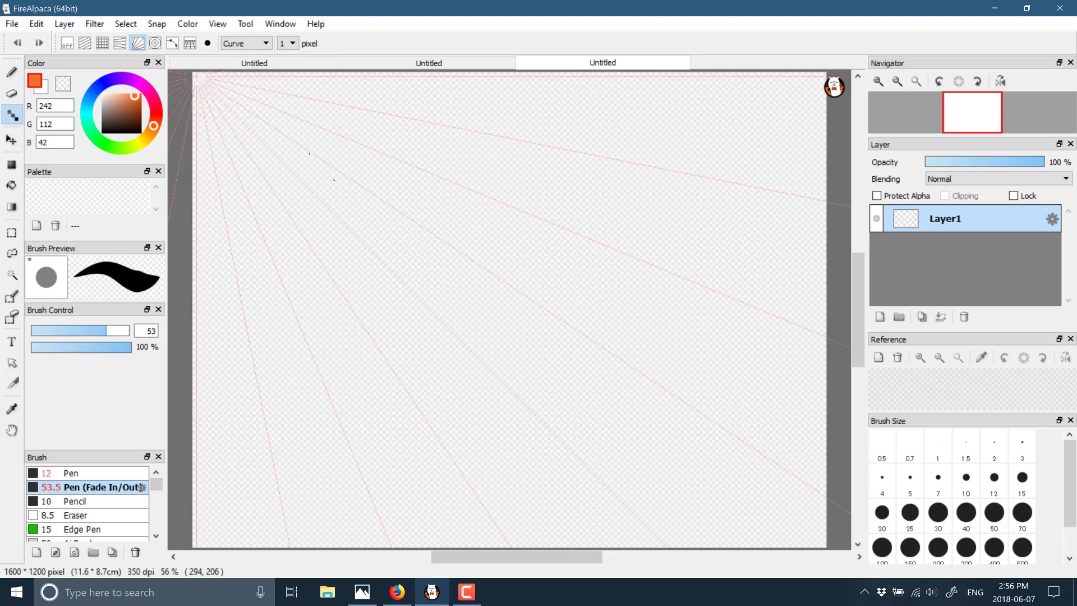
left_click(309, 153)
left_click(12, 72)
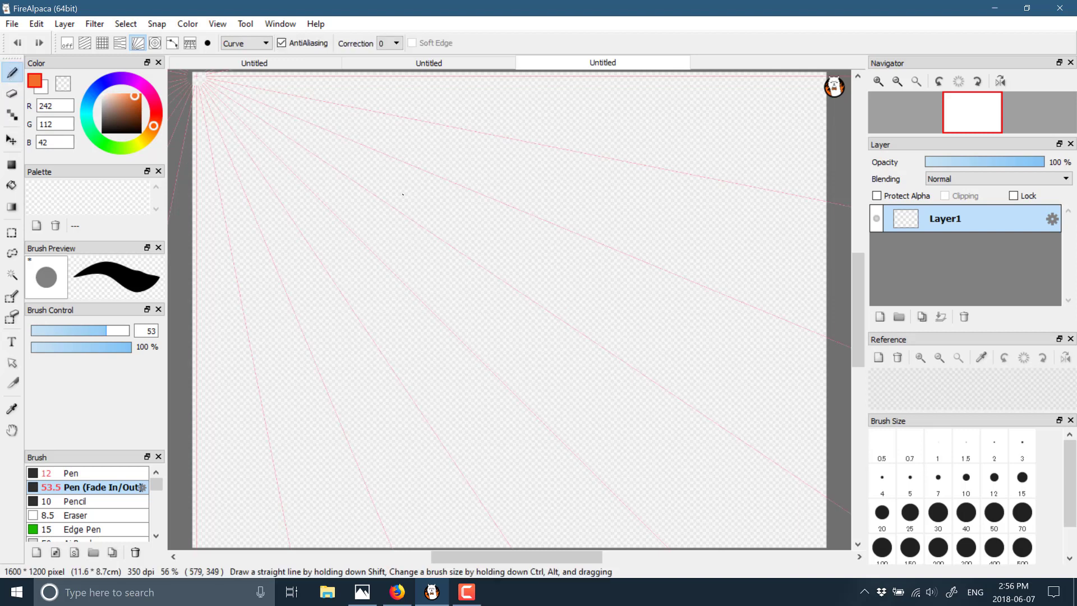
mouse_move(379, 168)
left_mouse_down()
mouse_move(649, 314)
mouse_move(716, 329)
mouse_move(493, 276)
mouse_move(668, 331)
left_mouse_up()
key("ctrl+z")
key("ctrl+z")
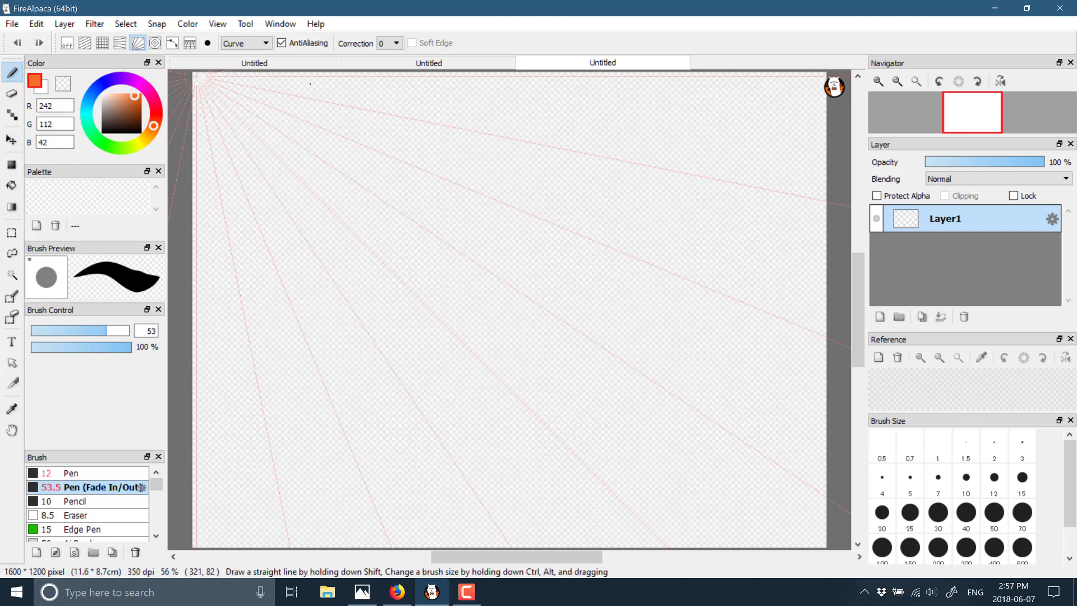
In freehand mode, paint six tapered orange strokes along the radial guides
left_click(245, 43)
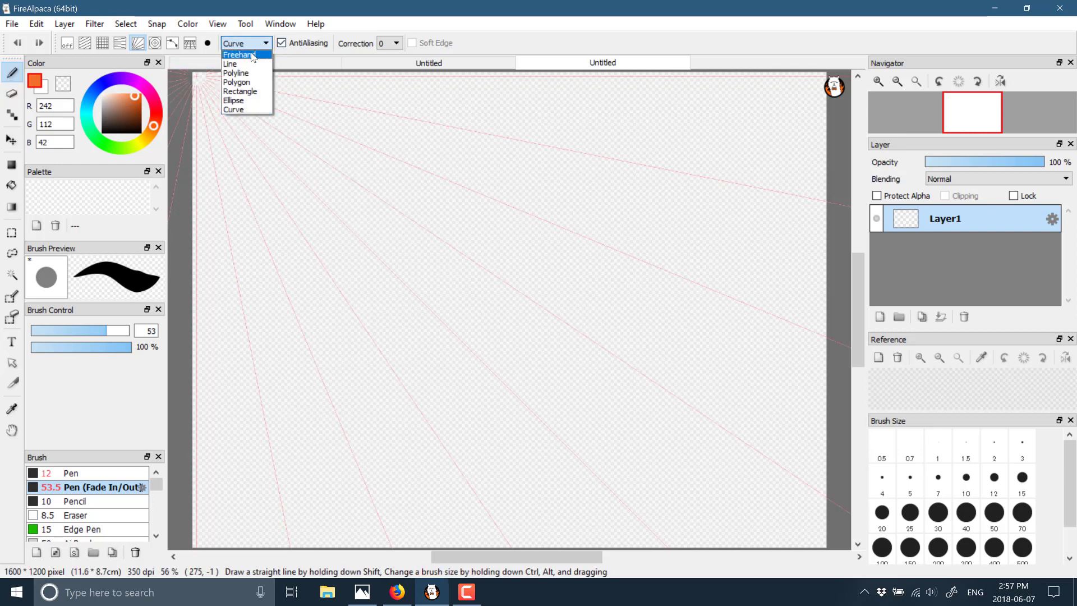
left_click(241, 53)
left_click_drag(317, 154, 583, 325)
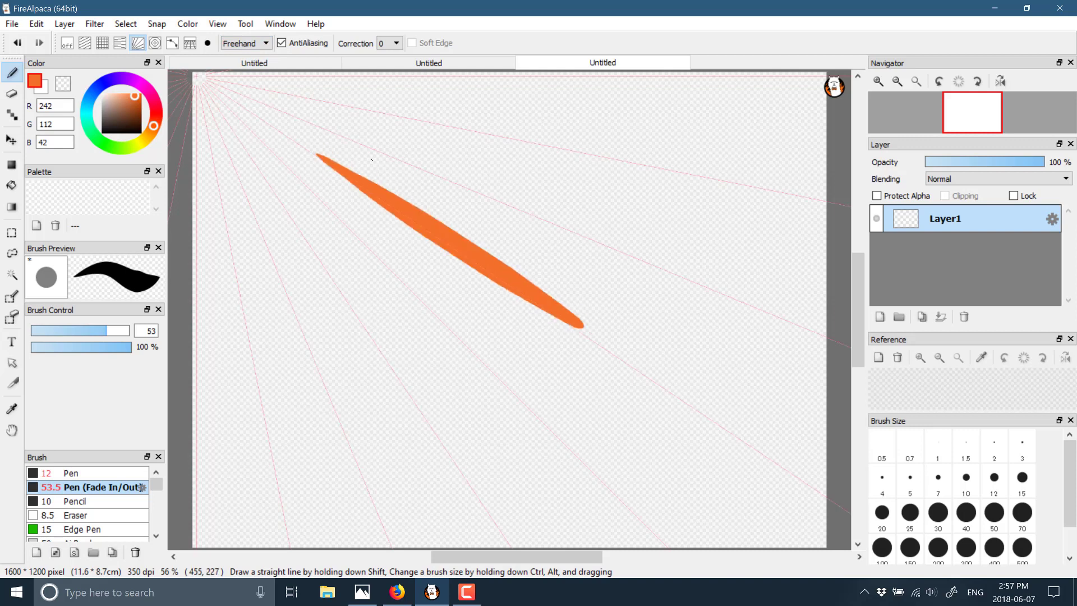
left_click_drag(374, 144, 707, 272)
left_click_drag(516, 137, 830, 199)
left_click_drag(303, 244, 411, 418)
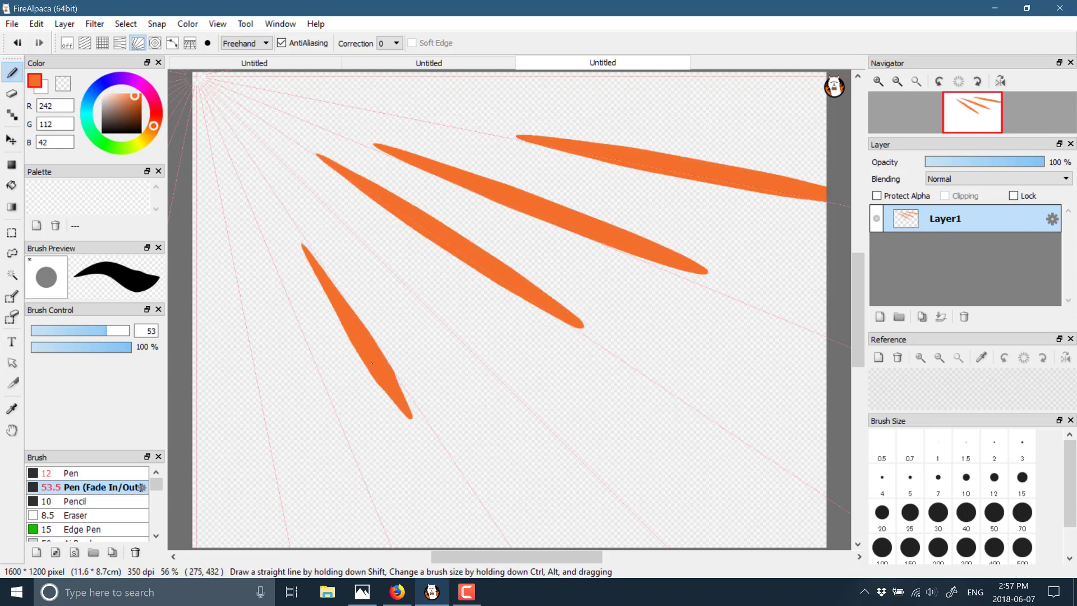
left_click_drag(260, 227, 341, 438)
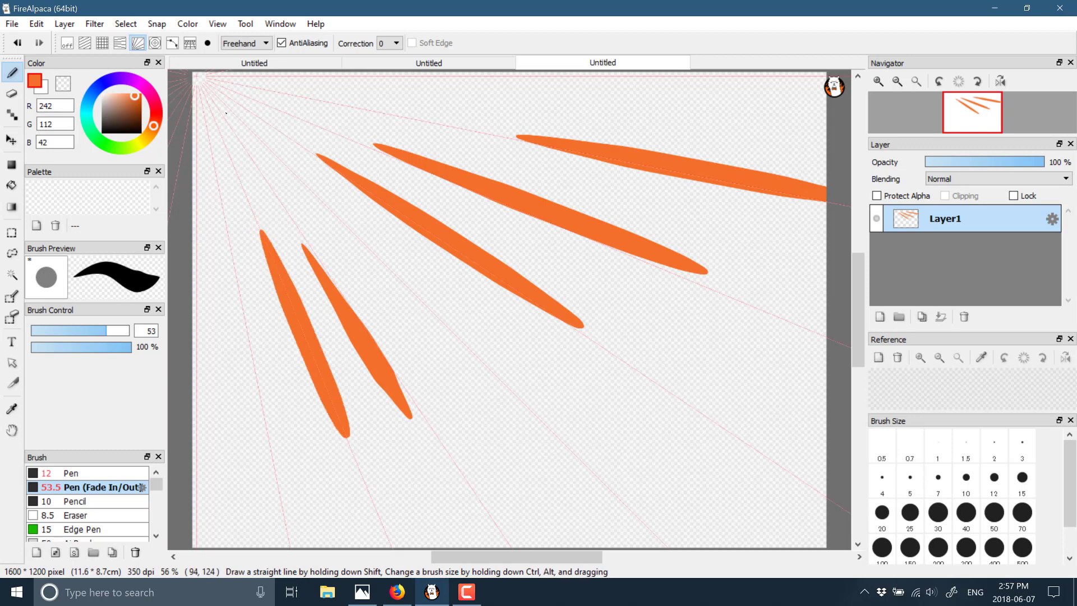
left_click_drag(226, 114, 336, 252)
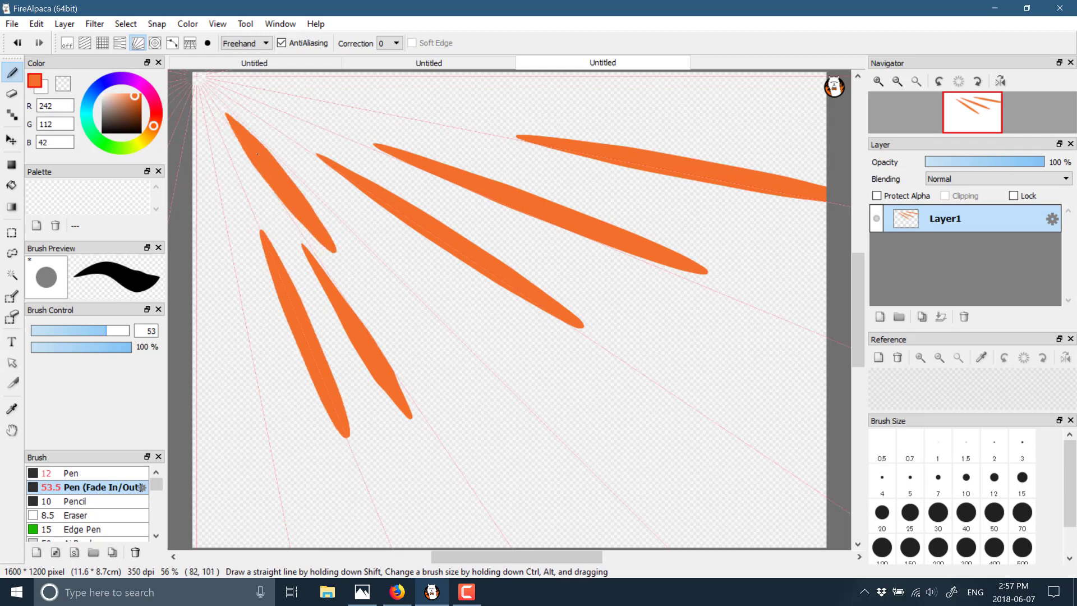
With grid snapping, paint five horizontal orange strokes and one vertical stroke
left_click(102, 43)
left_click_drag(415, 261, 800, 260)
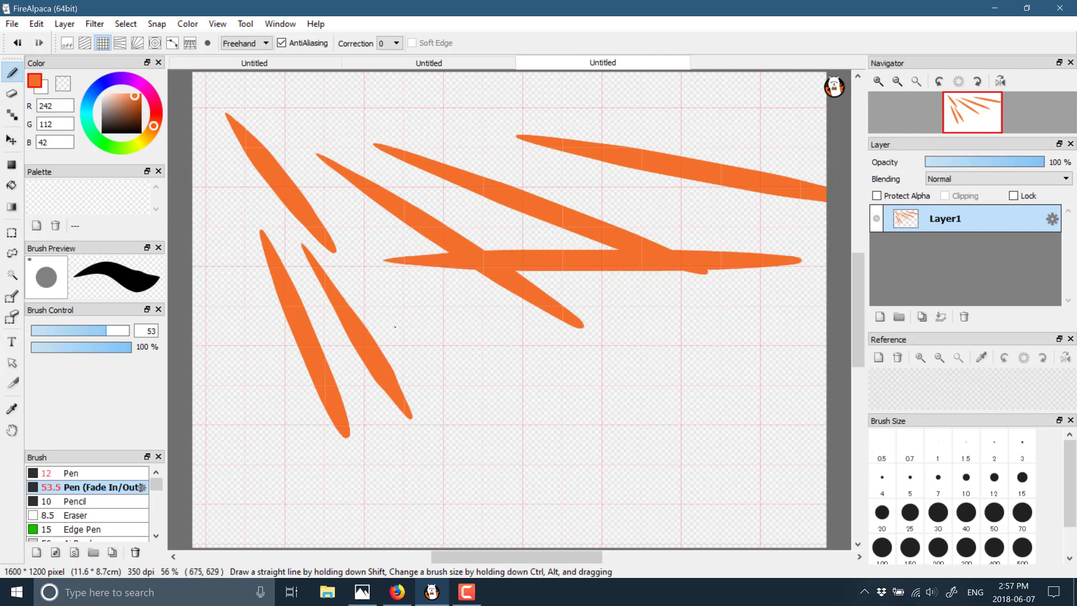
mouse_move(396, 329)
left_mouse_down()
mouse_move(520, 313)
mouse_move(685, 339)
left_mouse_up()
left_click_drag(434, 420, 797, 419)
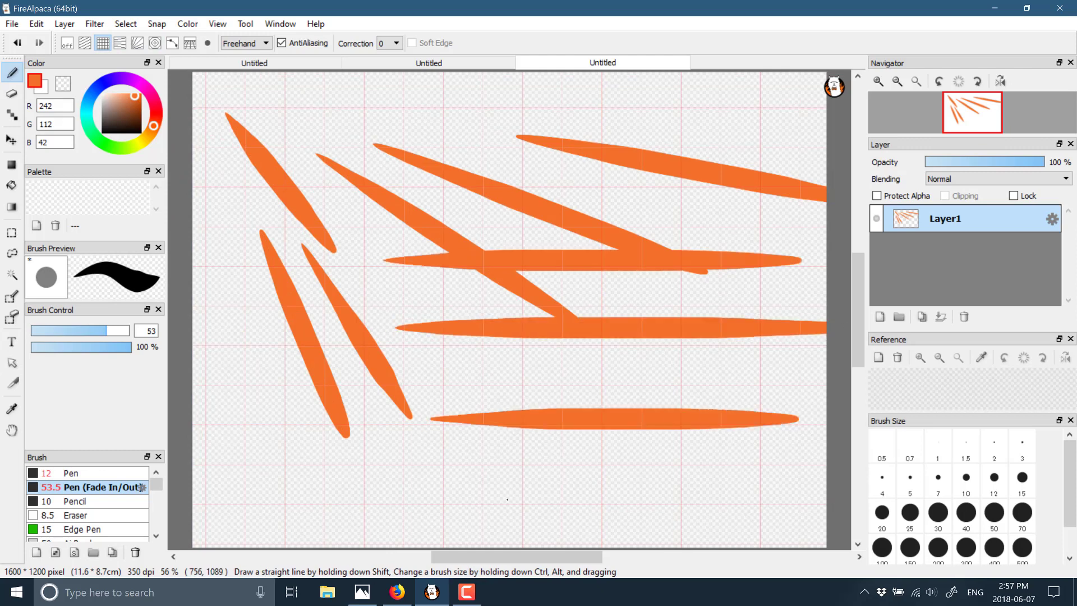
left_click_drag(494, 503, 742, 503)
left_click_drag(357, 467, 665, 467)
left_click_drag(490, 108, 490, 411)
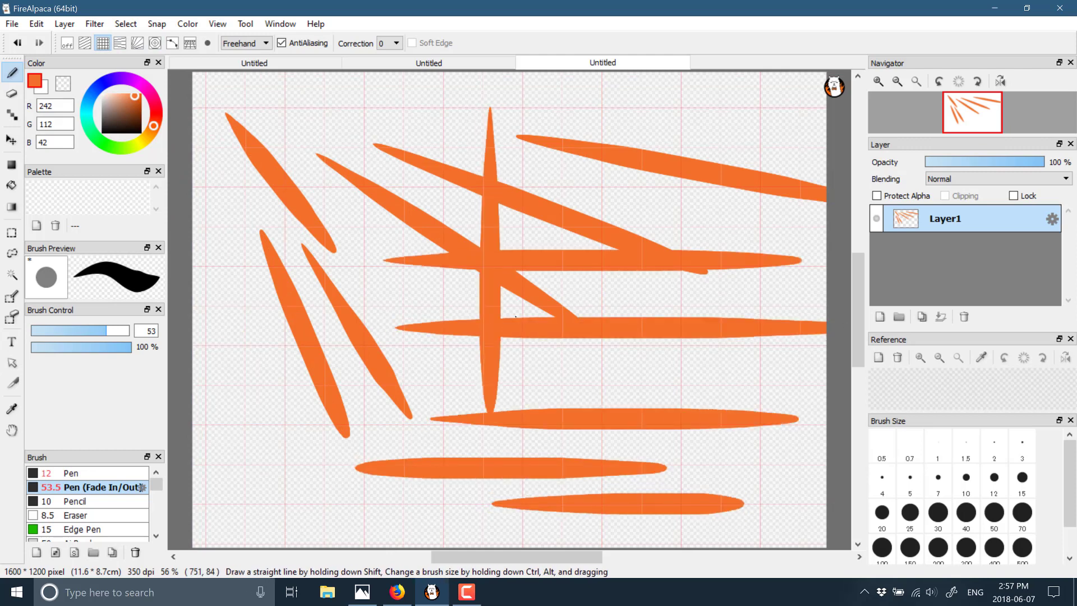
Swap grid snapping for vanishing-point snapping and paint one radial orange stroke
left_click(190, 43)
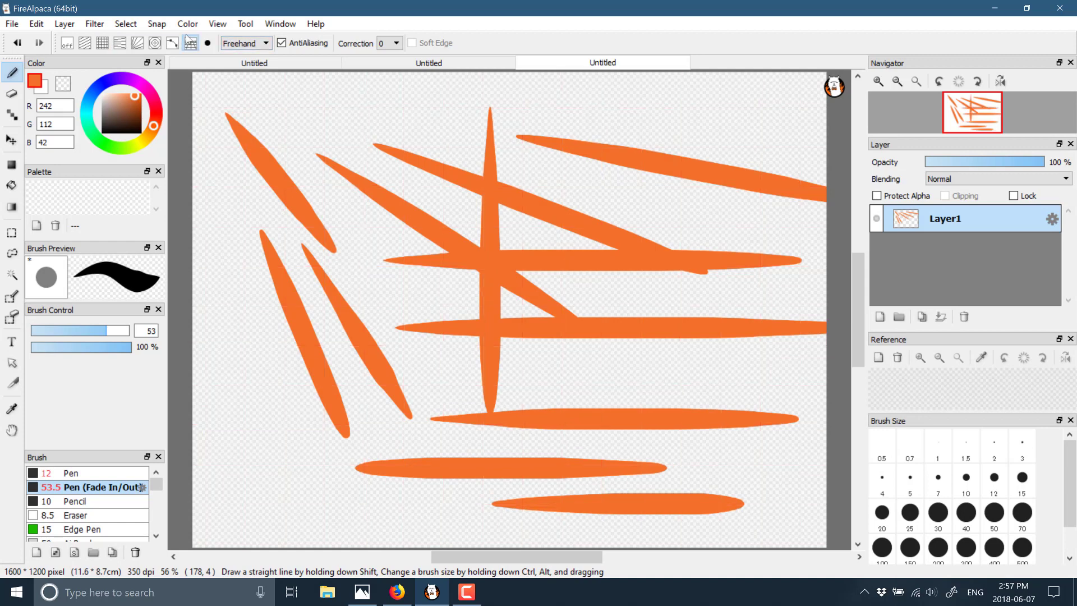
left_click(137, 43)
left_click_drag(436, 286, 312, 179)
key("ctrl+shift+Tab")
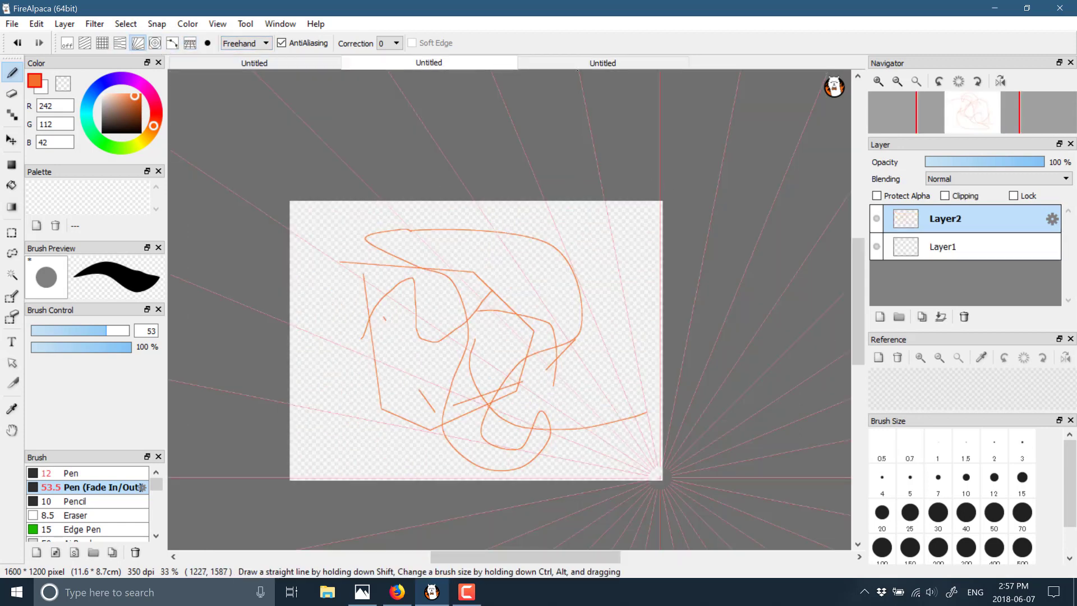
left_click(607, 65)
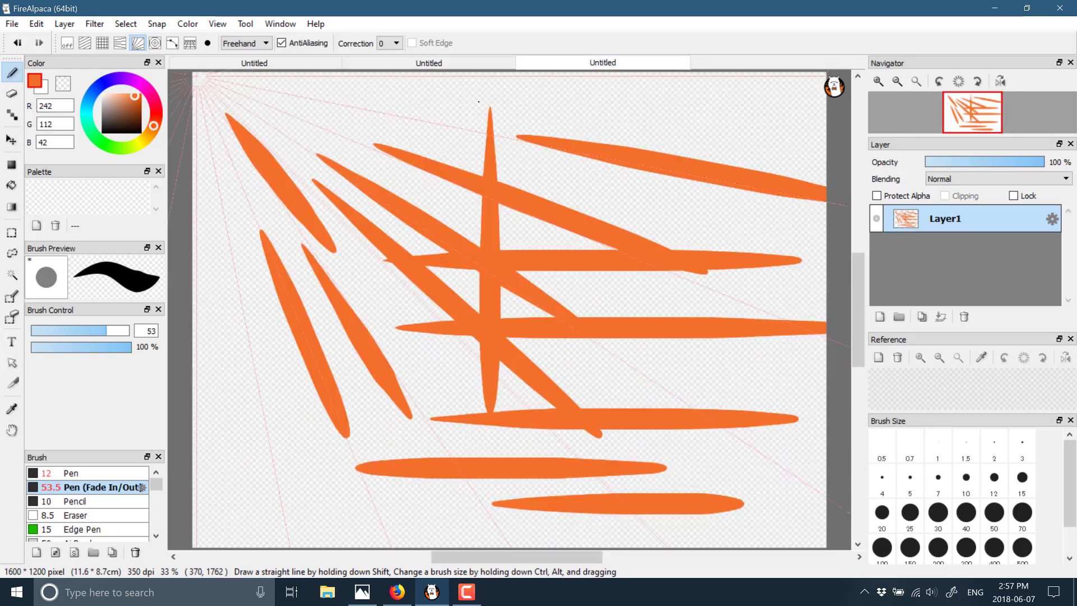
Turn on concentric-circle snapping and paint orange arcs across the middle and lower right
left_click(155, 44)
mouse_move(452, 112)
left_mouse_down()
mouse_move(359, 247)
mouse_move(193, 336)
left_mouse_up()
left_click_drag(653, 274, 642, 314)
left_click_drag(530, 216, 343, 412)
left_click_drag(609, 202, 359, 471)
left_click_drag(639, 340, 445, 518)
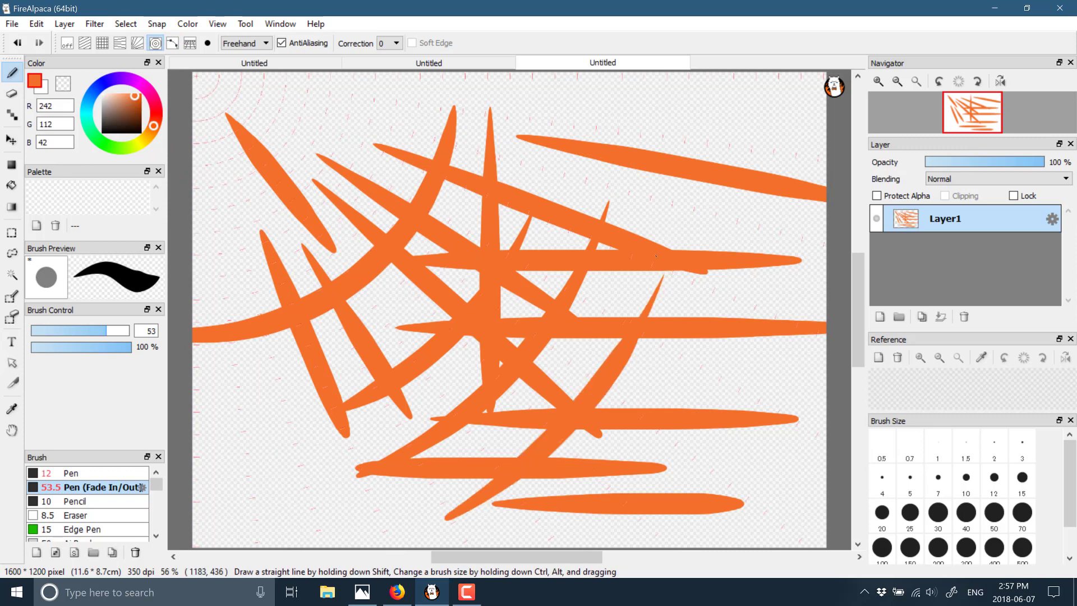
left_click_drag(662, 272, 499, 454)
Add more snapped orange arcs at the top, left, right and bottom
left_click_drag(610, 177, 589, 223)
left_click_drag(460, 75, 446, 168)
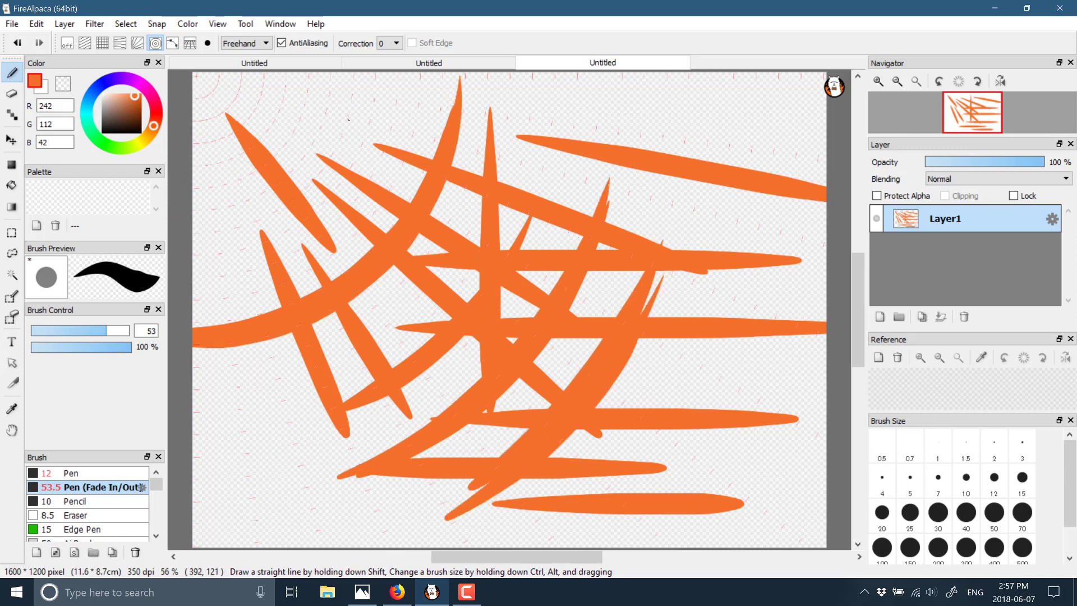
left_click_drag(348, 121, 193, 228)
left_click_drag(617, 315, 668, 216)
left_click_drag(488, 479, 317, 546)
left_click_drag(679, 179, 650, 247)
left_click_drag(194, 387, 426, 314)
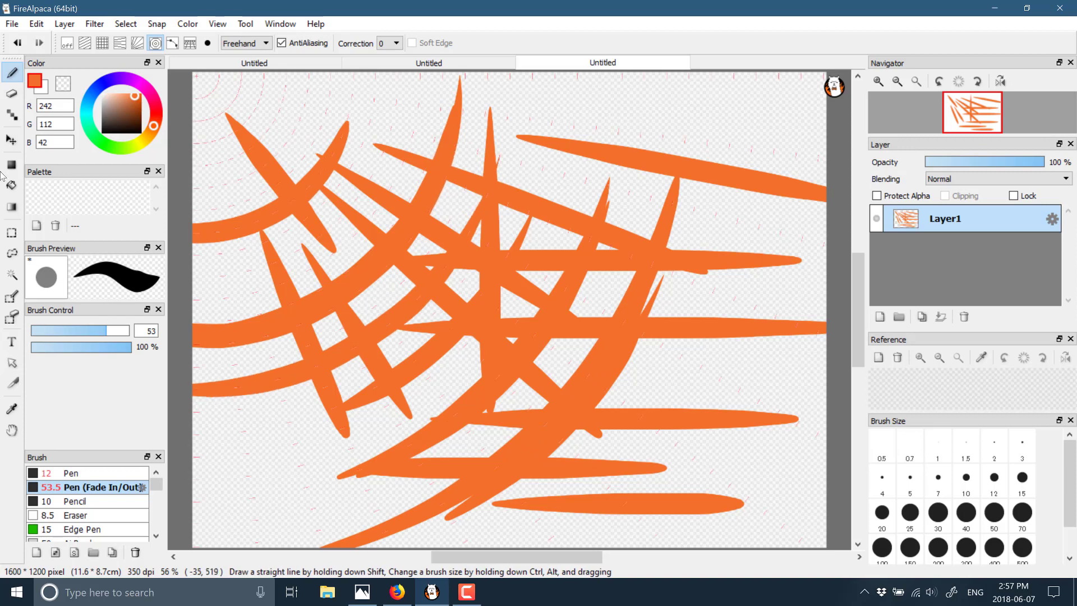
Set up a Curve snap guide with six points and shift it slightly up and right
left_click(172, 43)
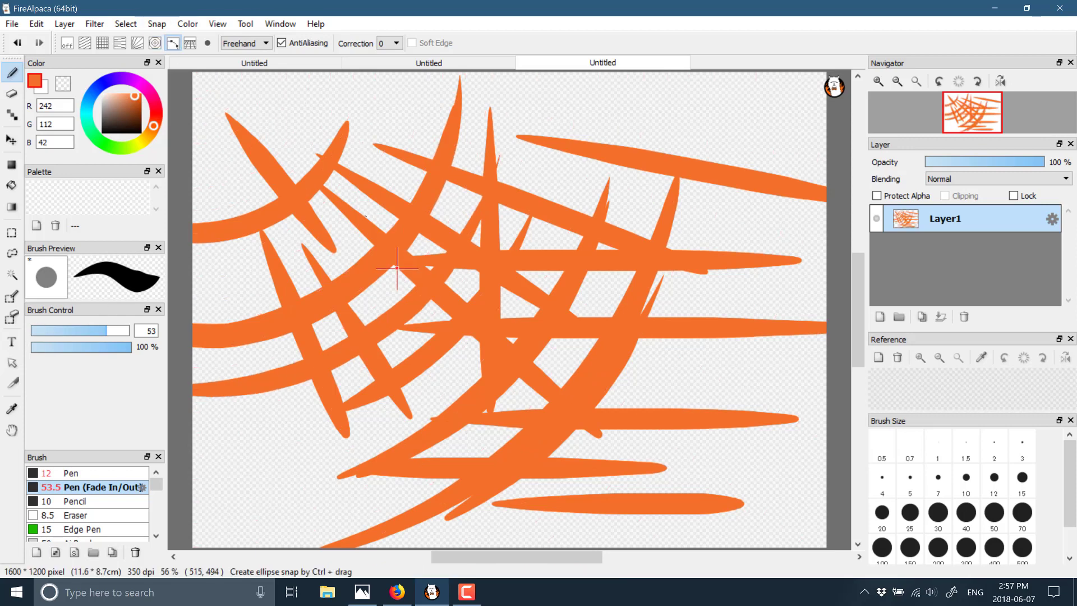
left_click(352, 285)
left_click(392, 247)
left_click(506, 228)
left_click(555, 260)
left_click(606, 320)
double_click(701, 355)
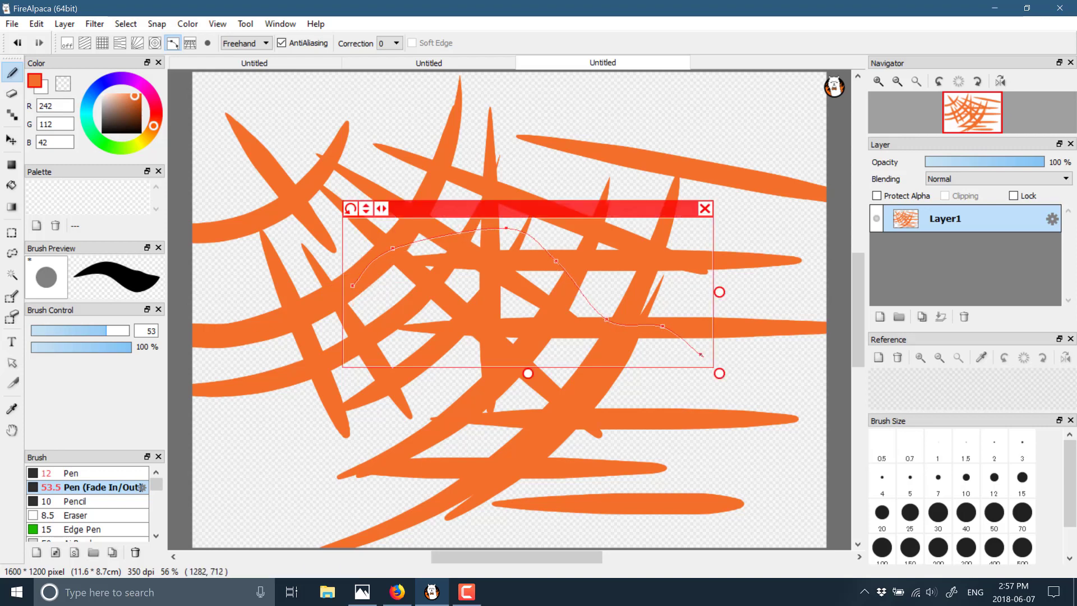
mouse_move(582, 208)
left_mouse_down()
mouse_move(554, 189)
mouse_move(623, 96)
mouse_move(674, 98)
mouse_move(633, 106)
mouse_move(488, 392)
mouse_move(504, 226)
mouse_move(569, 220)
left_mouse_up()
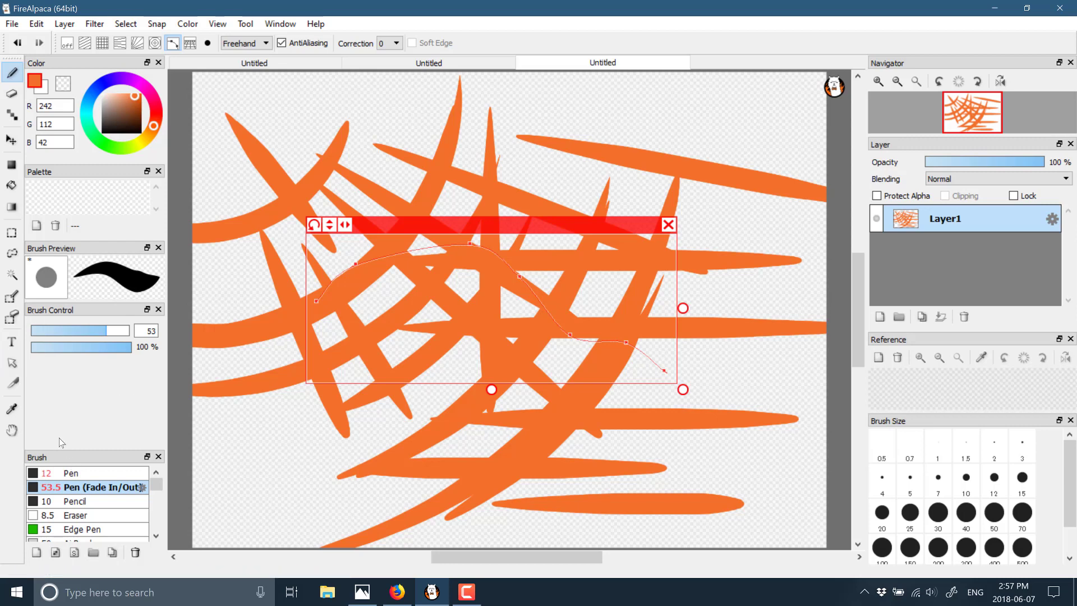
Paint thick blue strokes along the curve guide, repositioning and rotating it between strokes
left_click(107, 87)
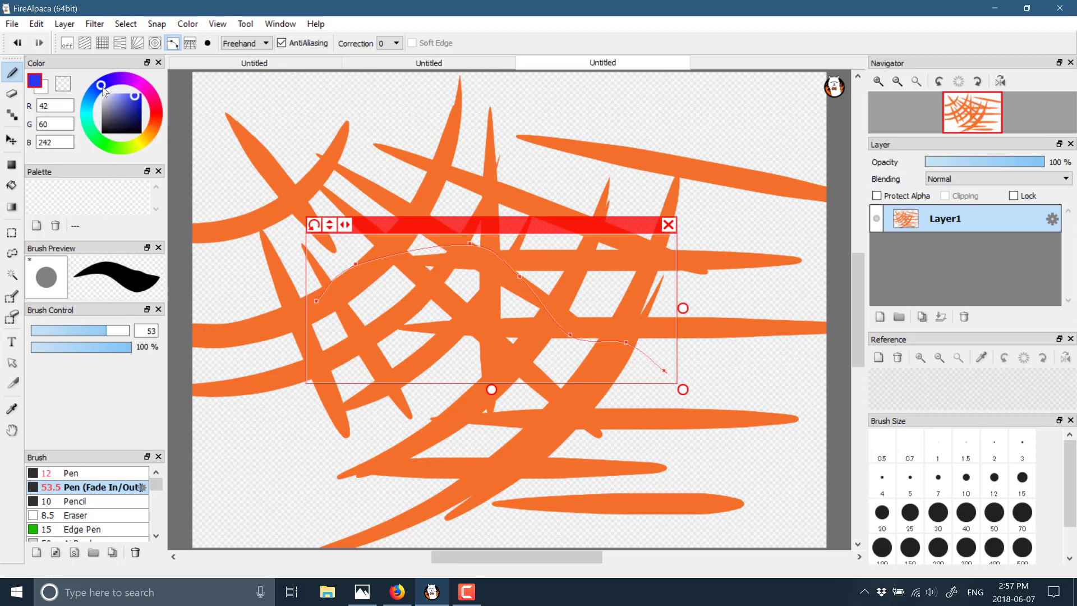
mouse_move(383, 258)
left_mouse_down()
mouse_move(493, 246)
mouse_move(583, 331)
mouse_move(549, 288)
left_mouse_up()
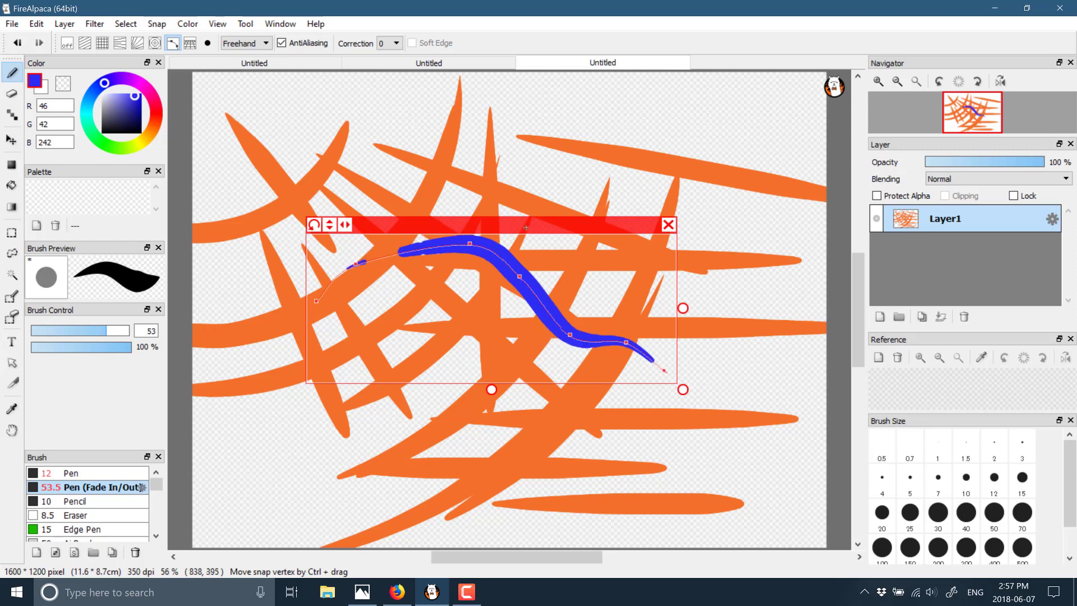
left_click_drag(526, 228, 549, 277)
left_click_drag(336, 274, 474, 168)
mouse_move(493, 212)
left_mouse_down()
mouse_move(594, 327)
mouse_move(593, 422)
mouse_move(612, 454)
mouse_move(610, 498)
left_mouse_up()
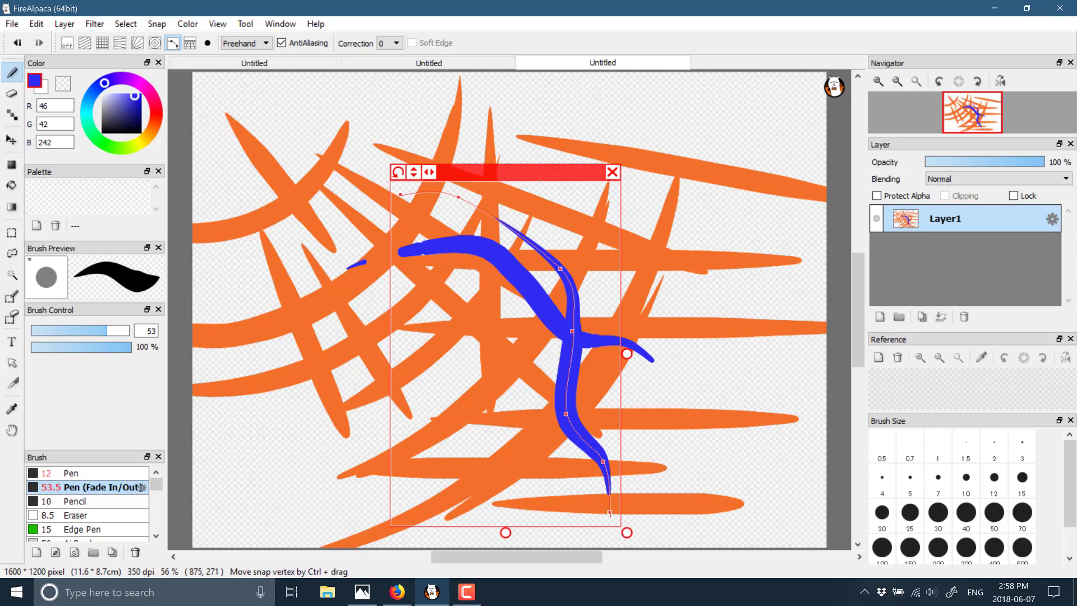
Move the curve guide, flip it vertically and horizontally, then turn snapping off
mouse_move(535, 190)
left_mouse_down()
mouse_move(463, 180)
mouse_move(588, 133)
mouse_move(468, 153)
left_mouse_up()
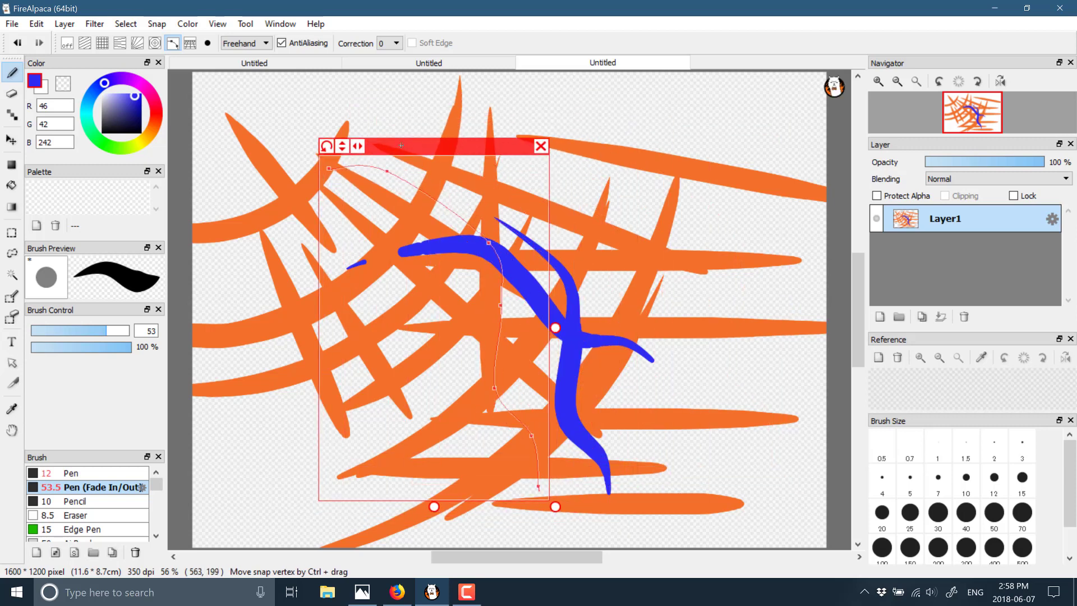
left_click(343, 146)
left_click(358, 147)
left_click(540, 147)
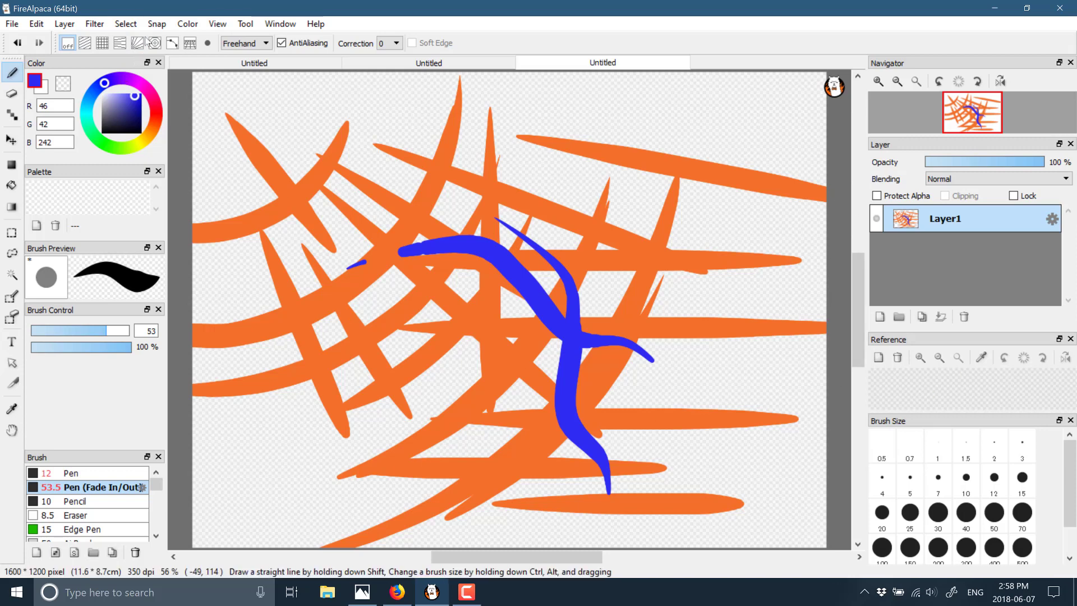
Display comic guide lines via View > Comic Guide Lines Settings and zoom out to 33%
left_click(211, 25)
mouse_move(242, 25)
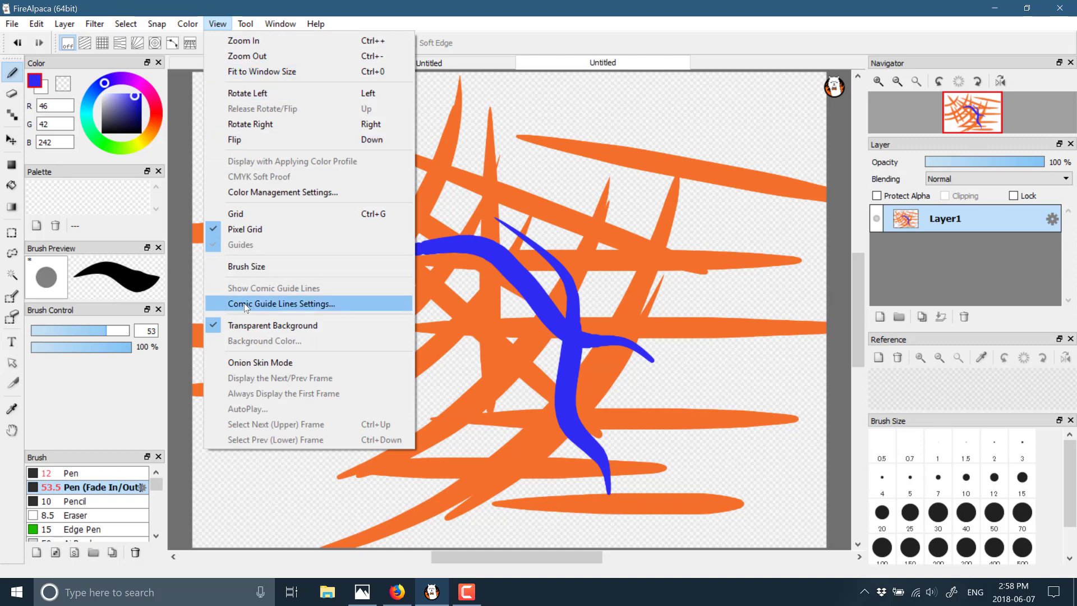
left_click(281, 303)
left_click(550, 411)
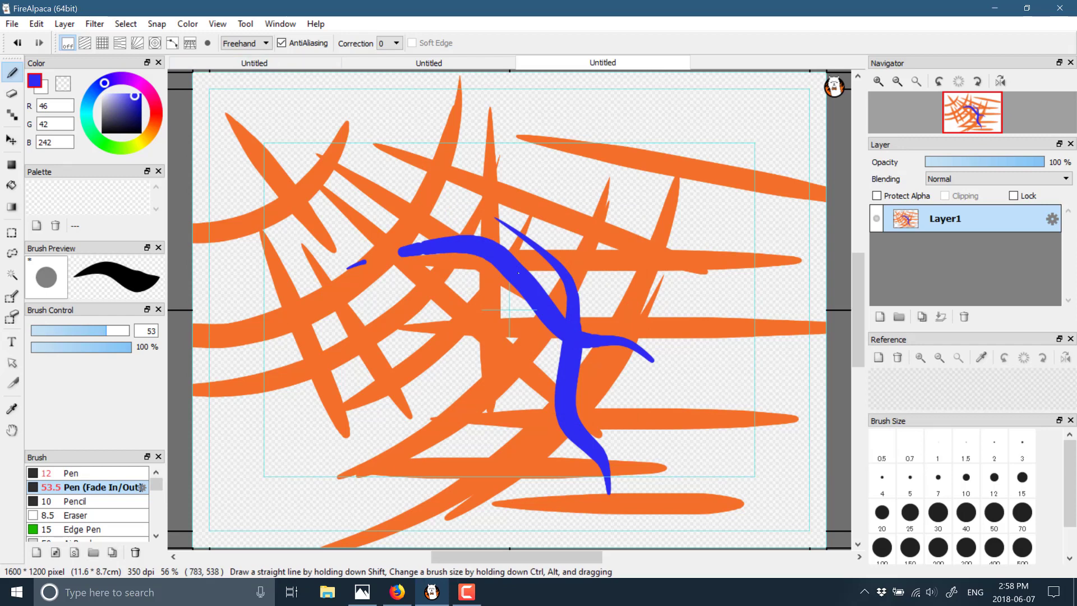
scroll(518, 273, "up", 2)
scroll(513, 303, "down", 4)
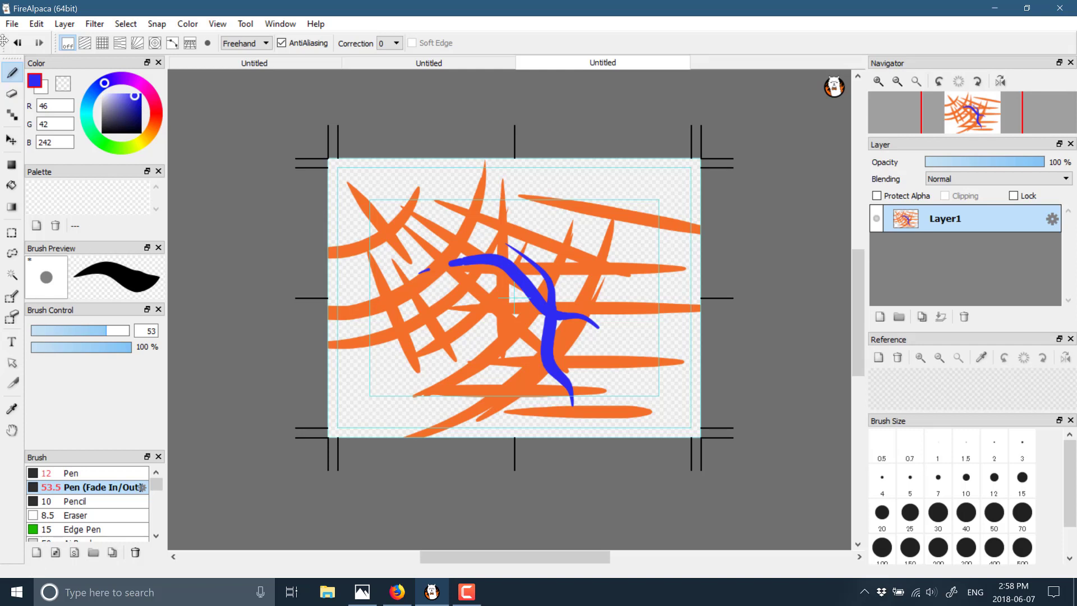
Apply Filter > Gaussian Blur at value 9.17 to the orange and blue strokes
left_click(91, 24)
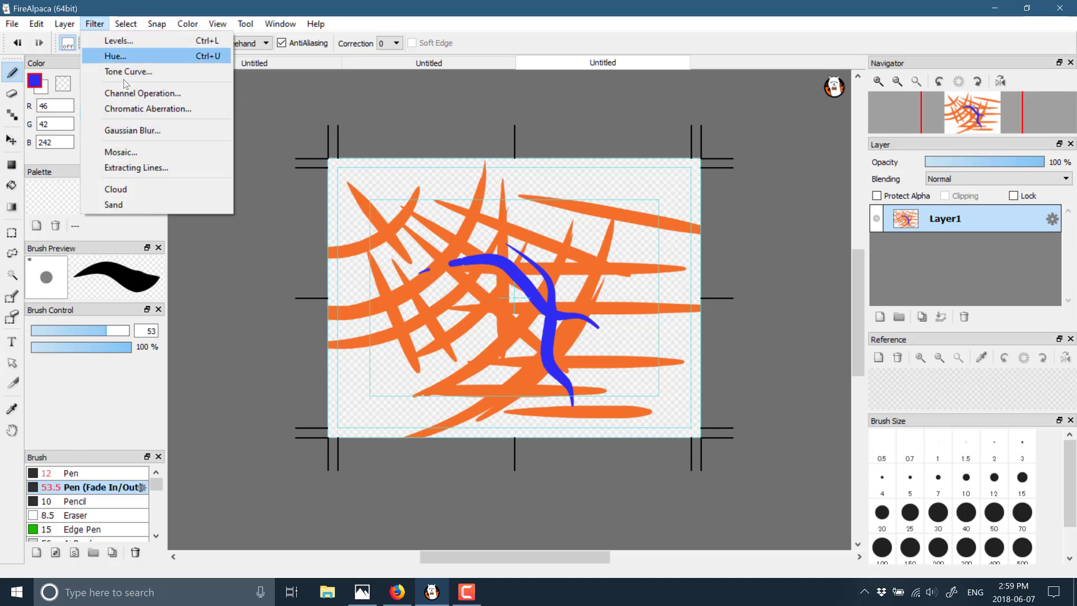
left_click(150, 130)
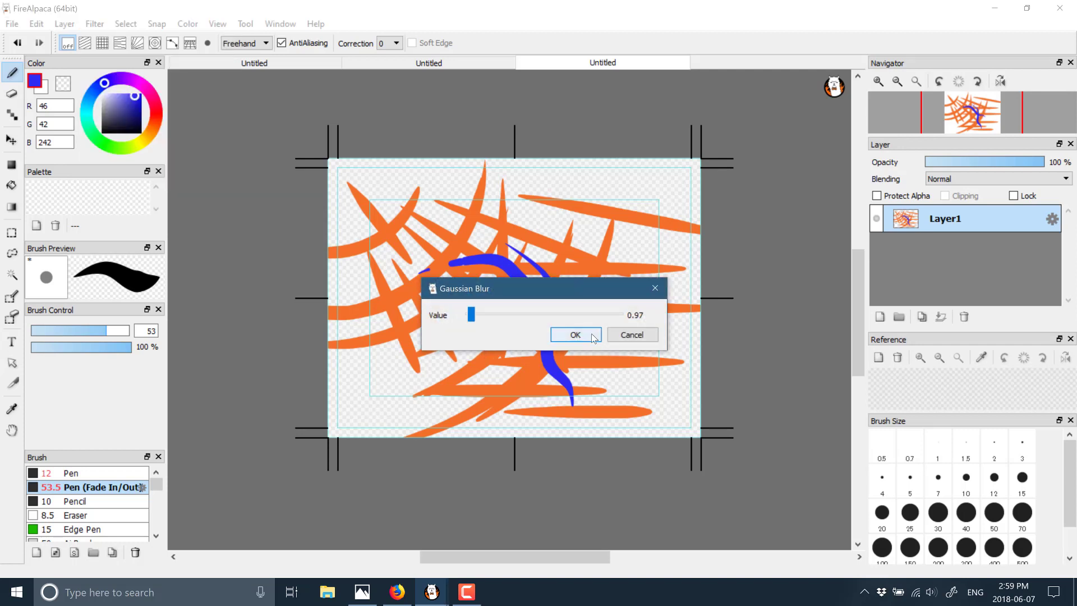
left_click_drag(575, 288, 685, 313)
mouse_move(589, 334)
left_mouse_down()
mouse_move(662, 340)
mouse_move(598, 348)
left_mouse_up()
left_click(632, 340)
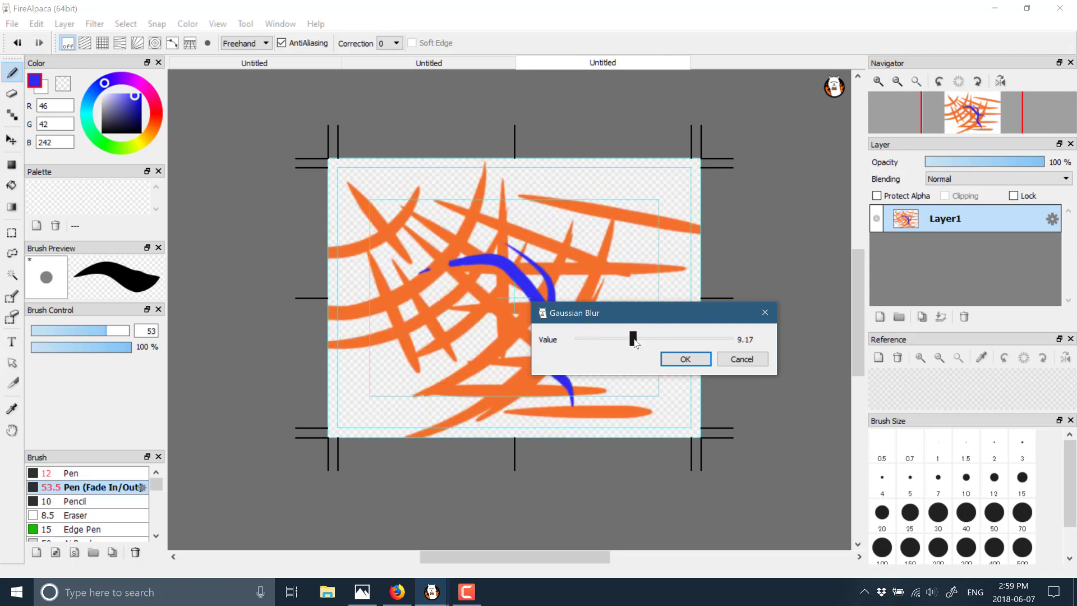
left_click(707, 364)
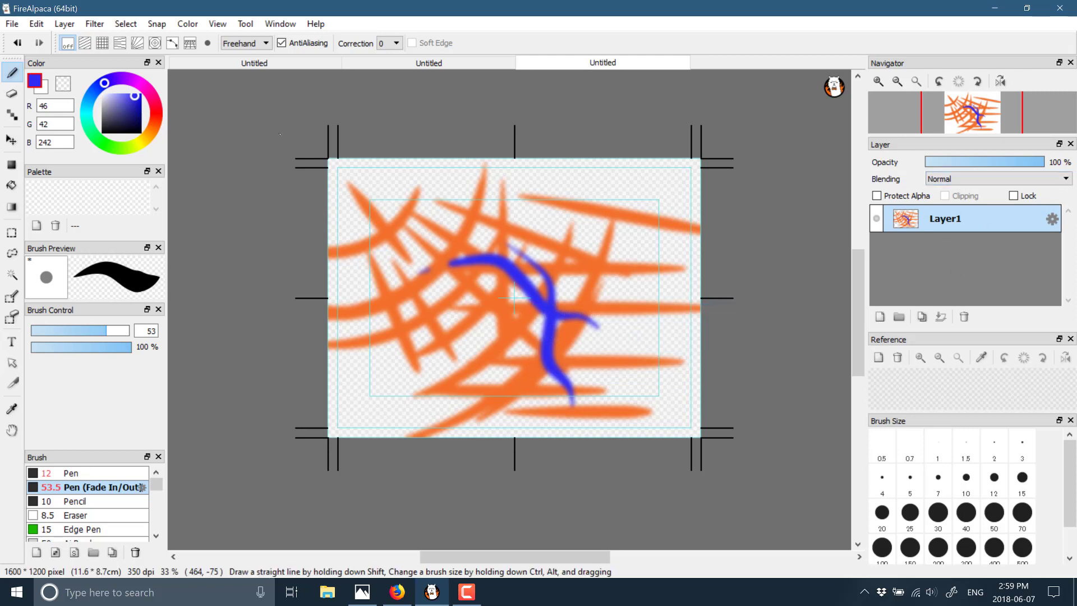
left_click(132, 24)
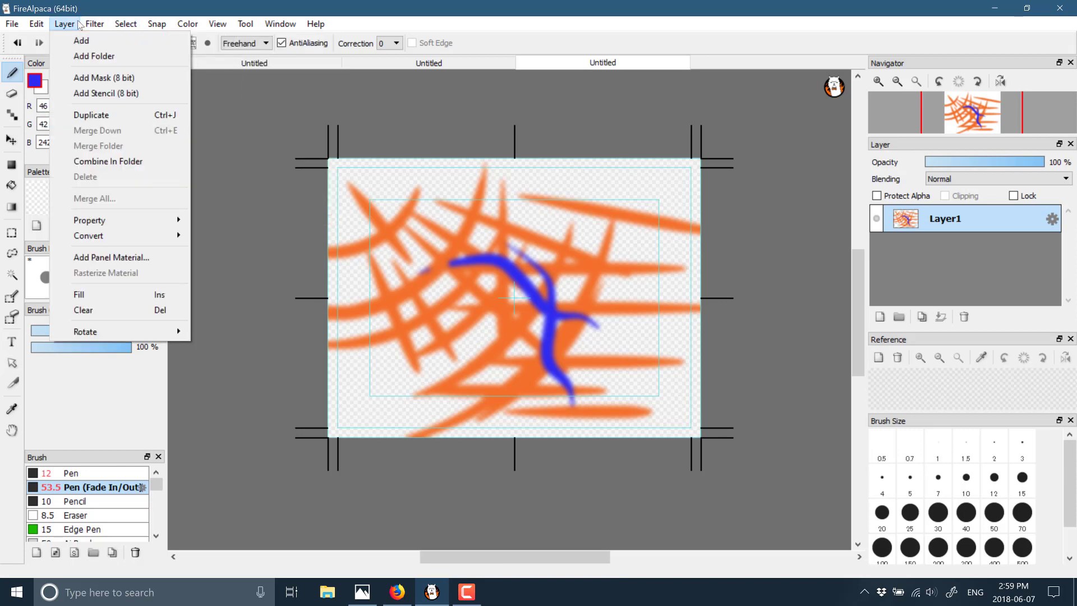
Enable View > Onion Skin Mode after browsing the Select and View menus
mouse_move(121, 26)
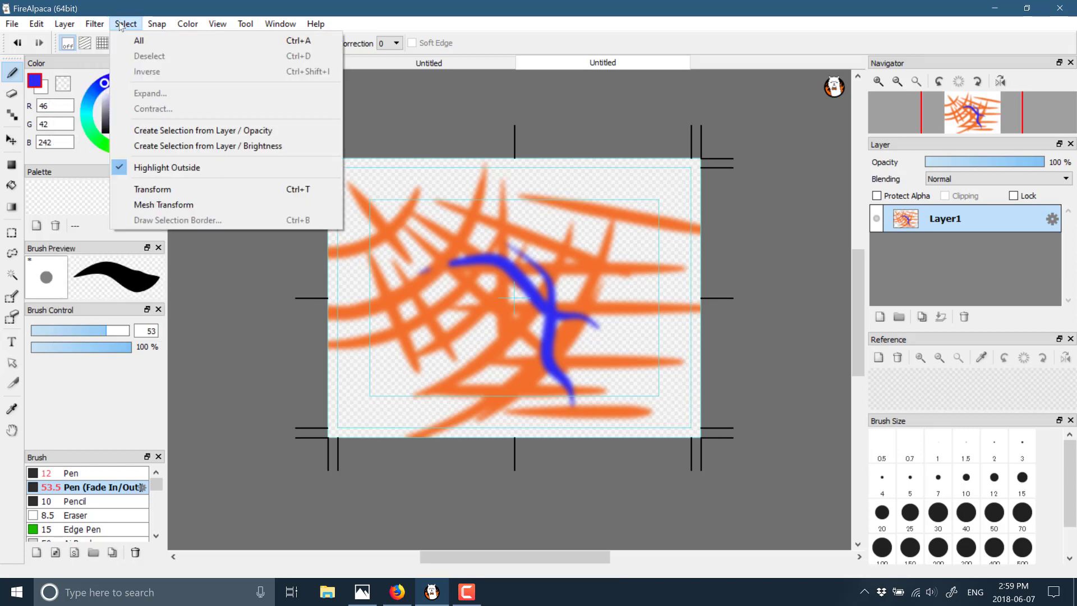
mouse_move(212, 28)
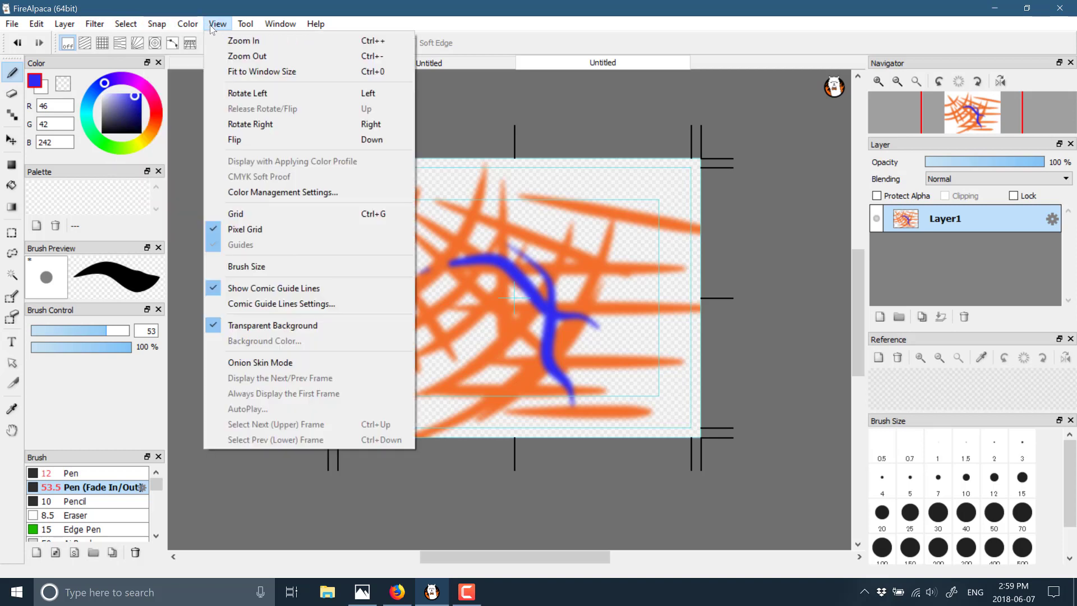
left_click(271, 362)
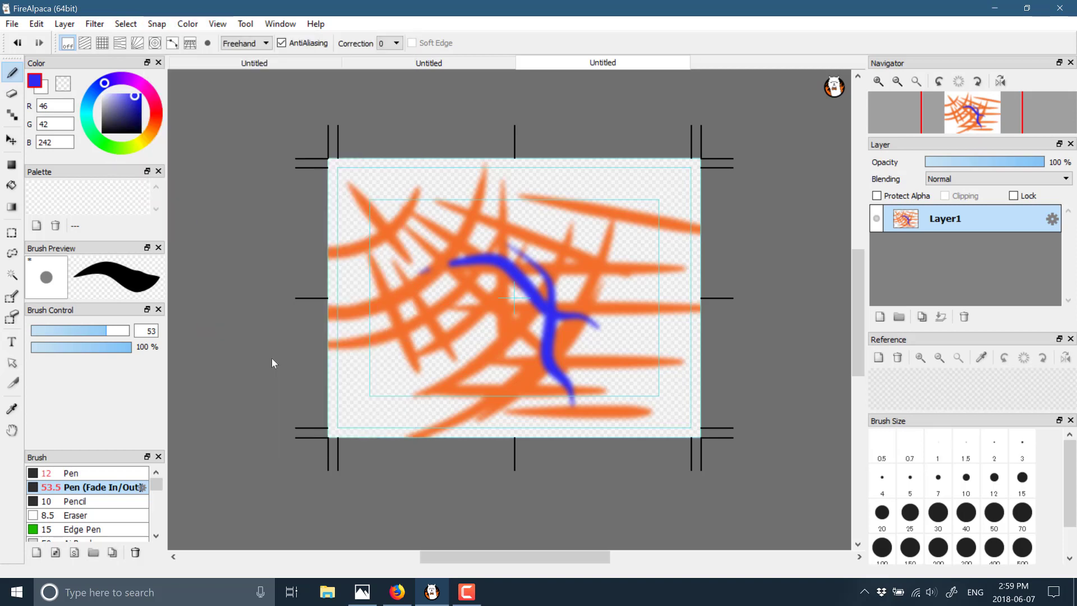
left_click(224, 23)
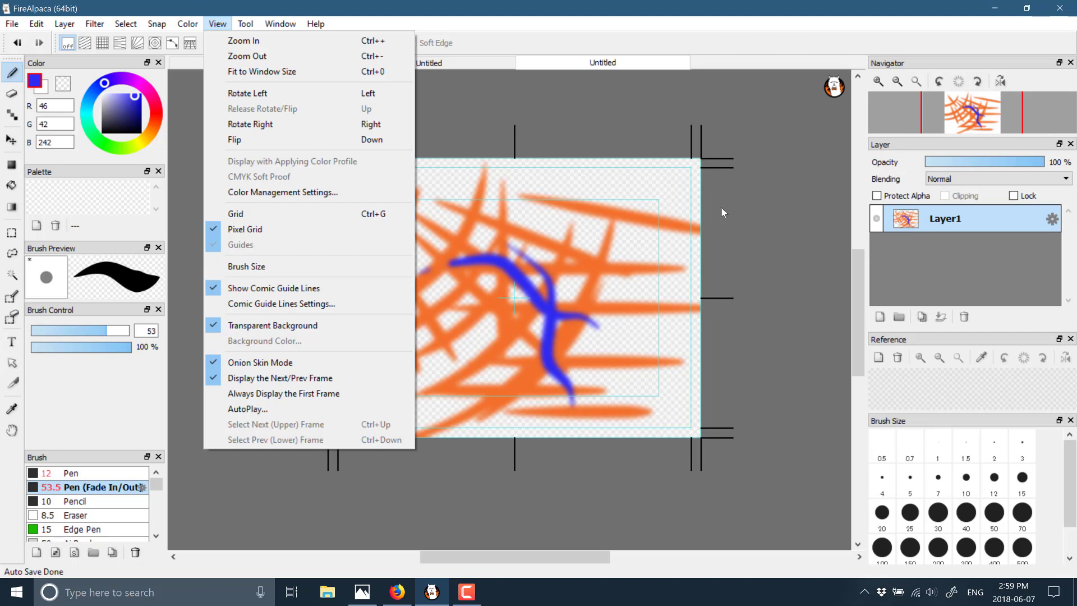
key("Escape")
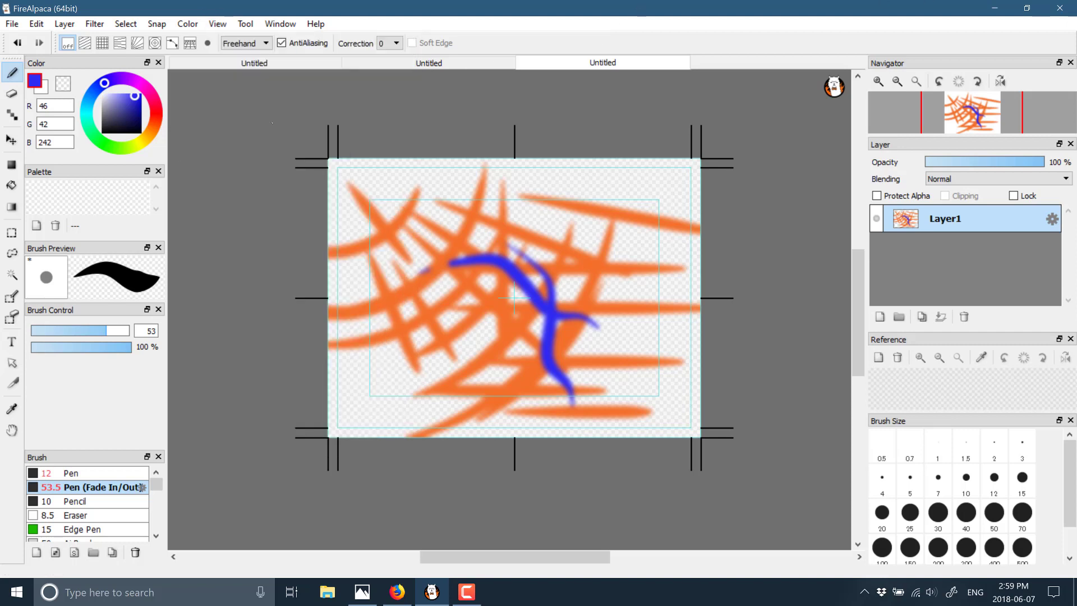
With the Magic Wand, undo the blur and select the transparent background plus lower orange strokes
left_click(12, 274)
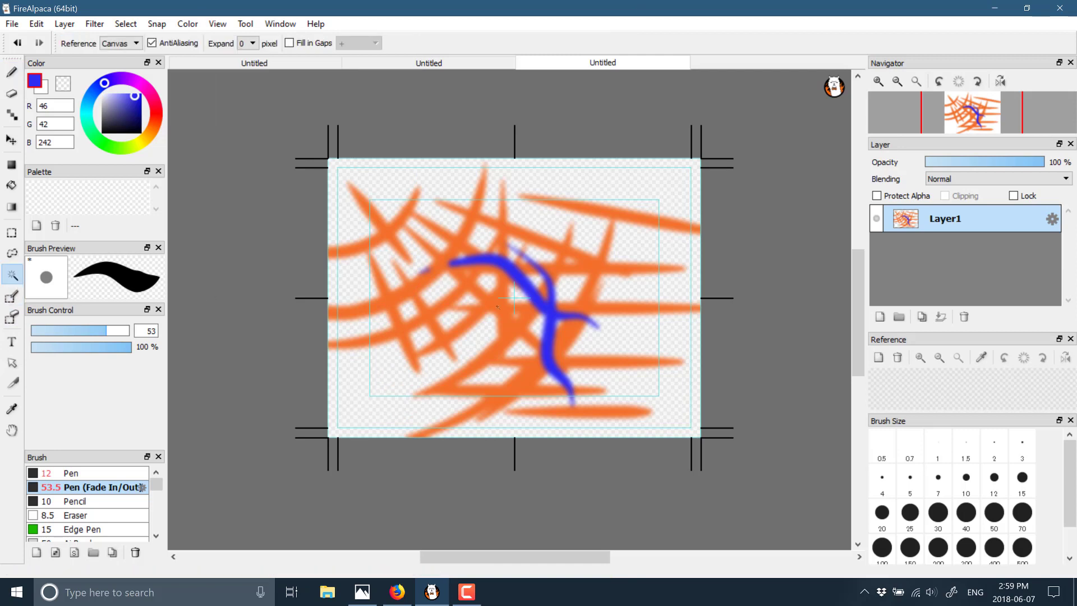
left_click(533, 286)
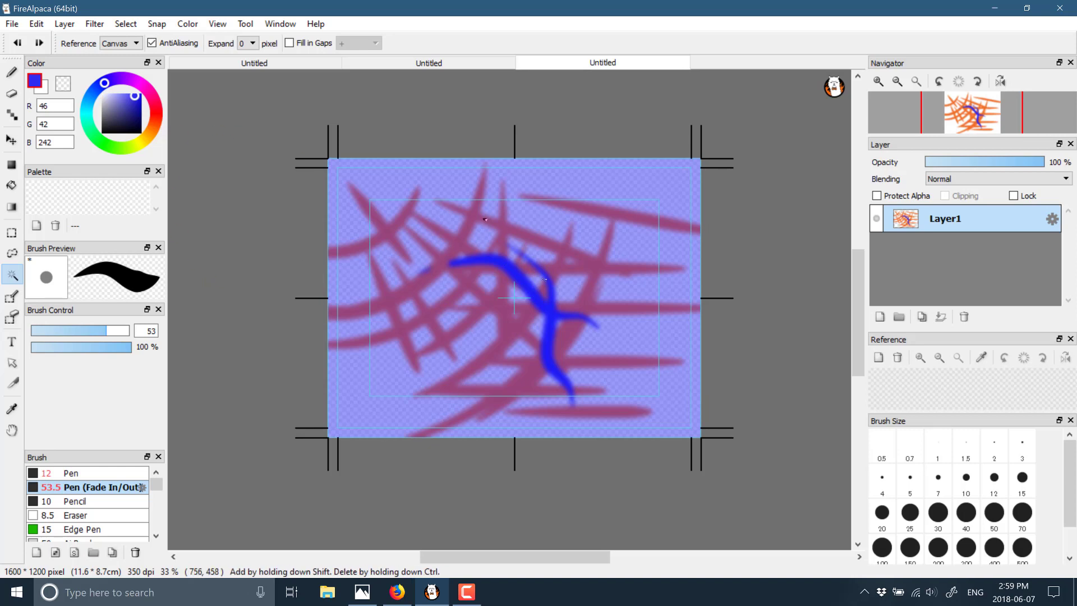
key("ctrl+d")
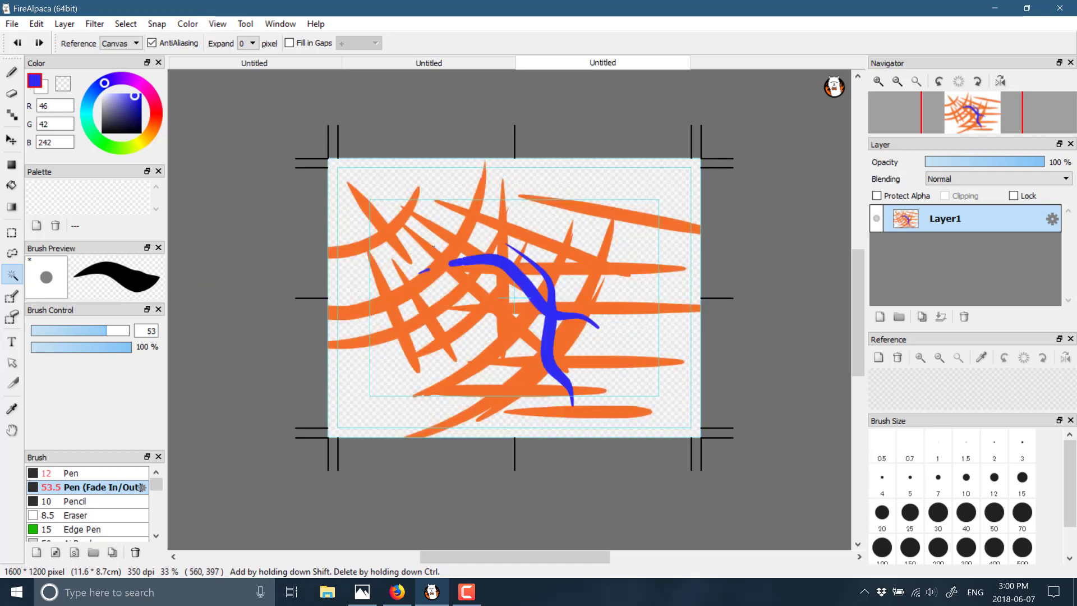
left_click(451, 249)
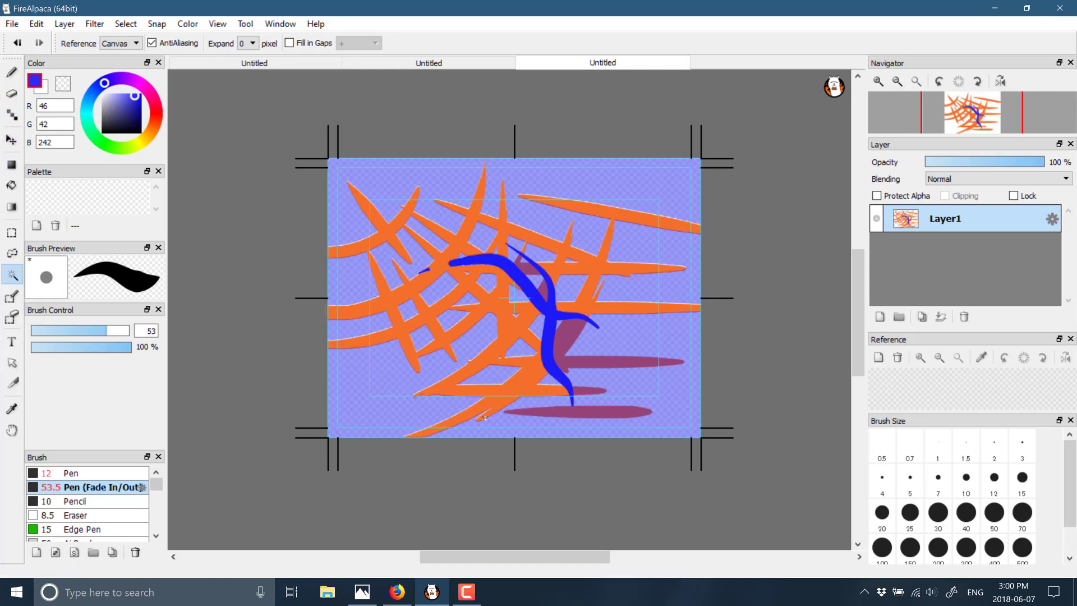
left_click(504, 411)
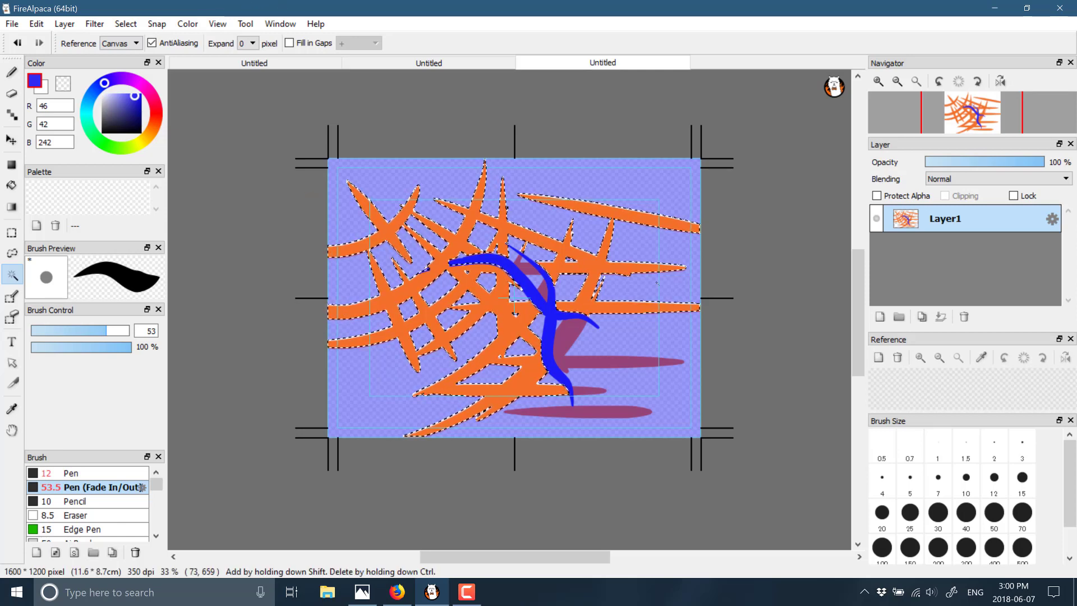
Magic Wand-select the empty area at the canvas's lower right
left_click(247, 23)
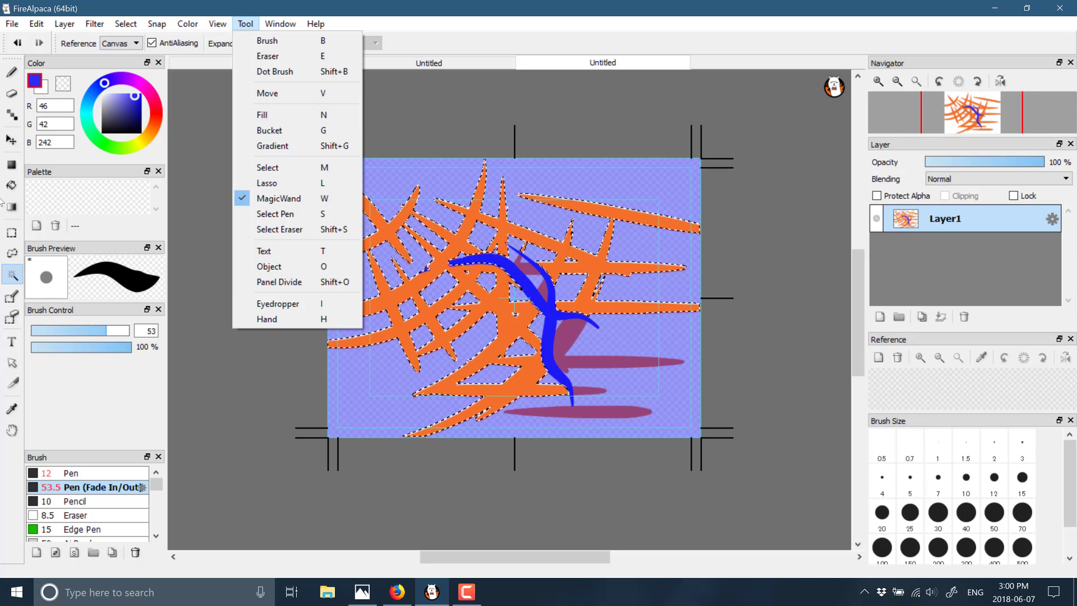
left_click(262, 31)
left_click(263, 28)
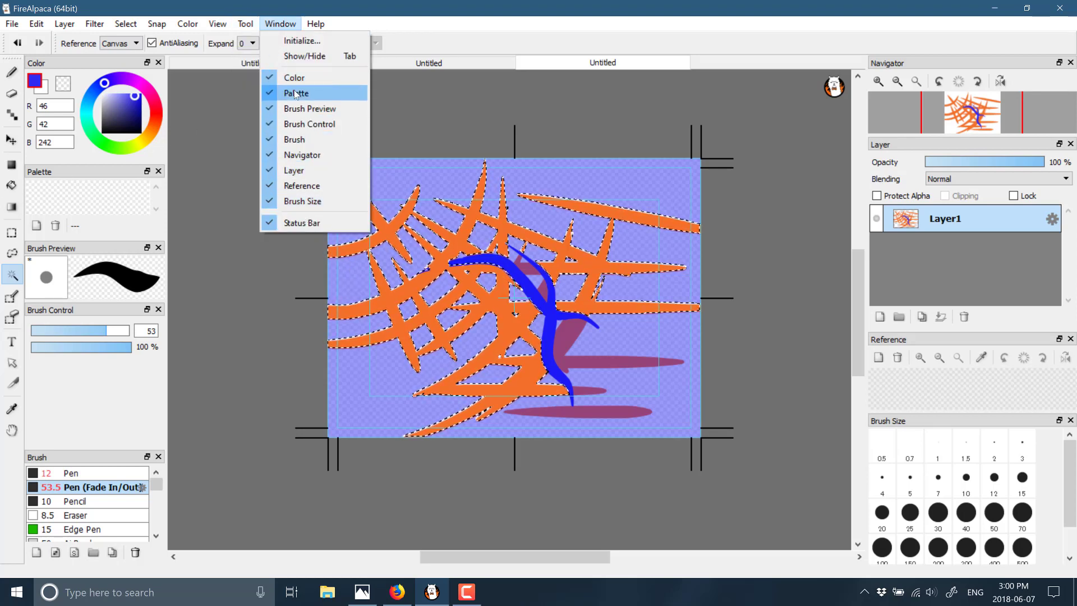
mouse_move(217, 31)
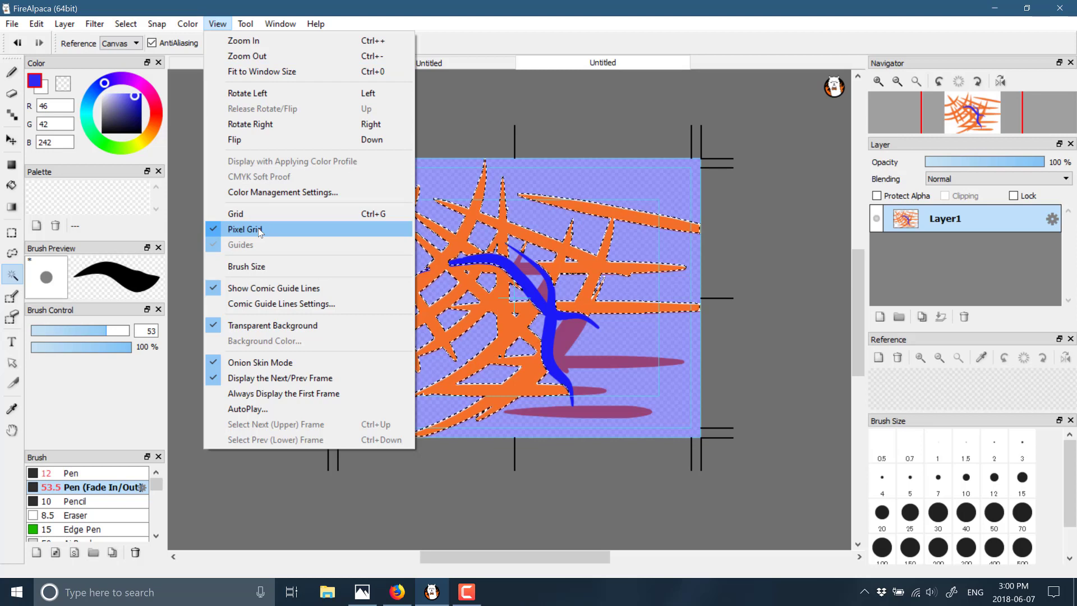
left_click(609, 324)
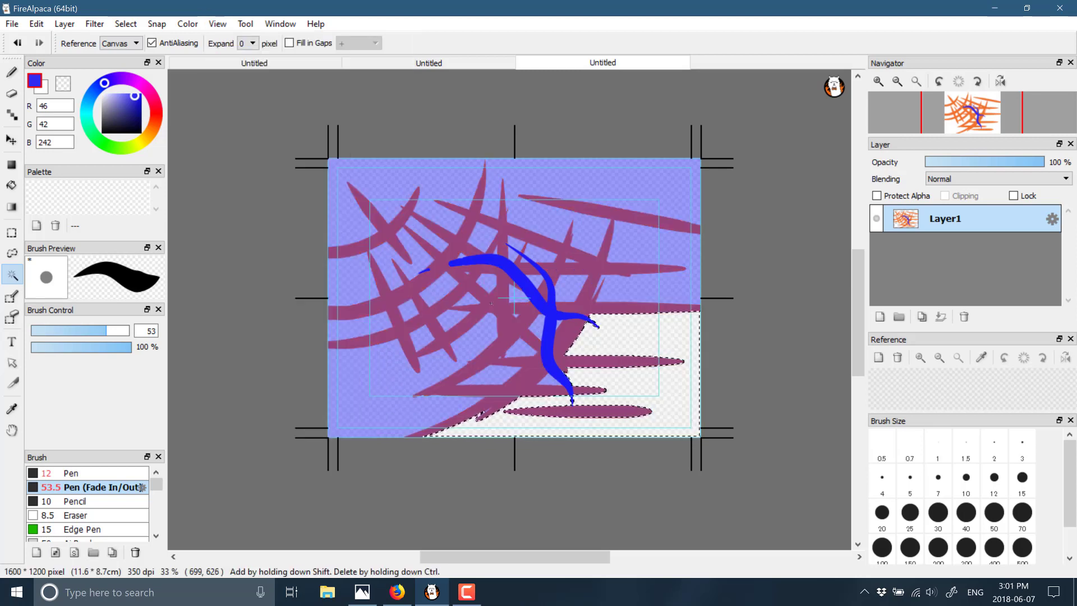
Clear the selection, zoom in, and Magic Wand-test empty gaps between the strokes
key("ctrl+d")
scroll(491, 300, "down", 4)
scroll(493, 297, "down", 2)
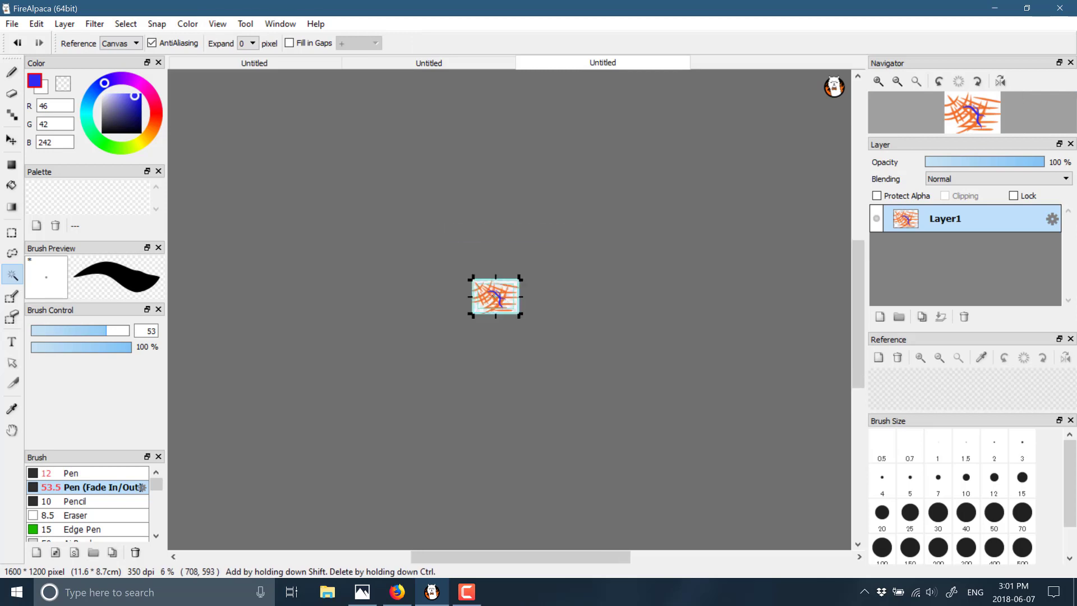
scroll(494, 296, "up", 2)
scroll(494, 296, "down", 4)
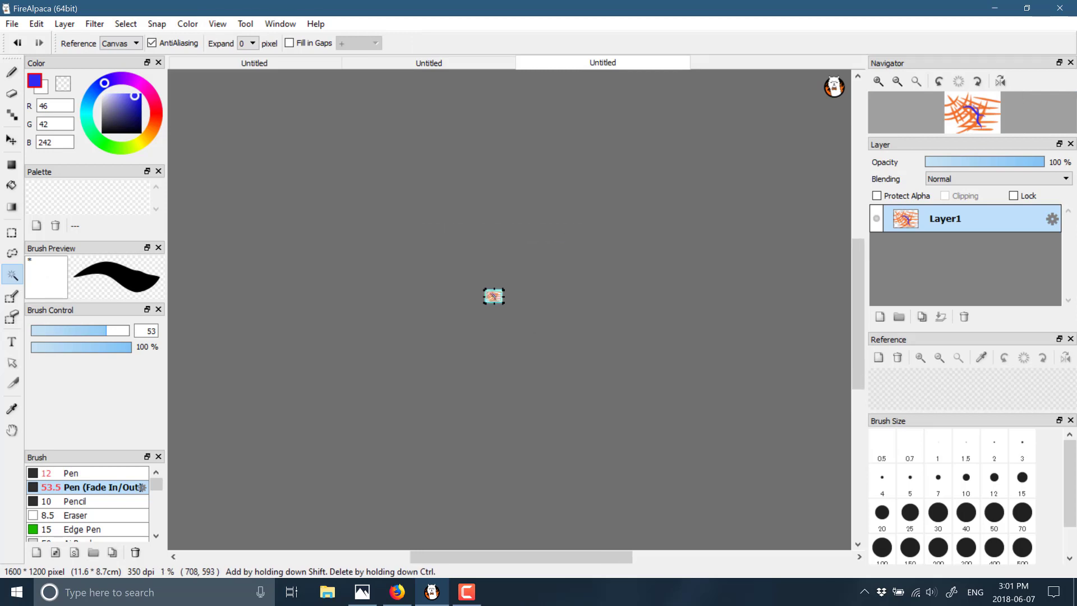
scroll(494, 297, "up", 15)
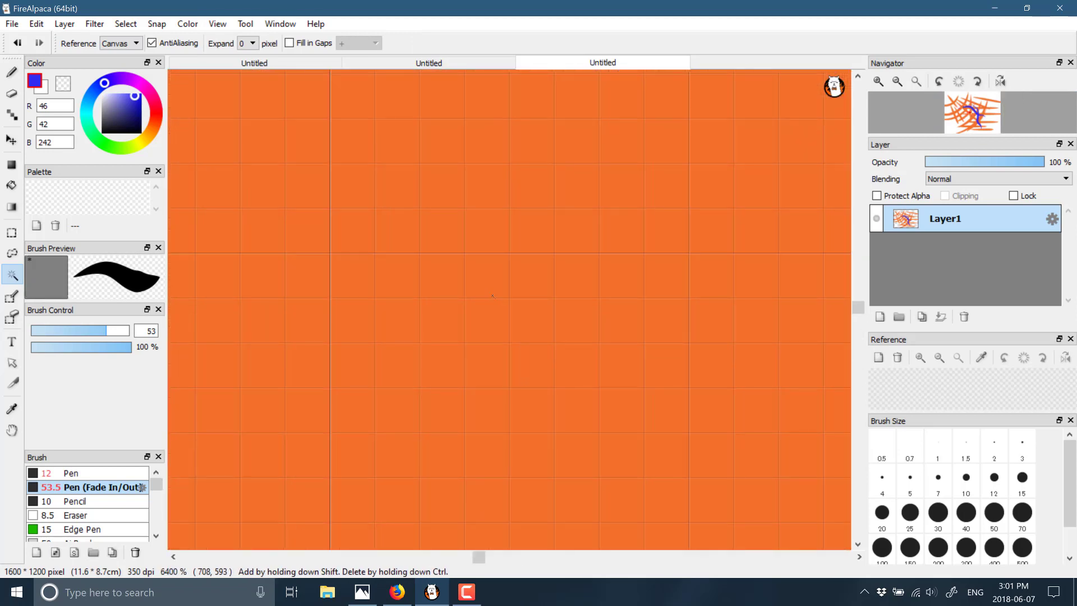
scroll(493, 296, "down", 8)
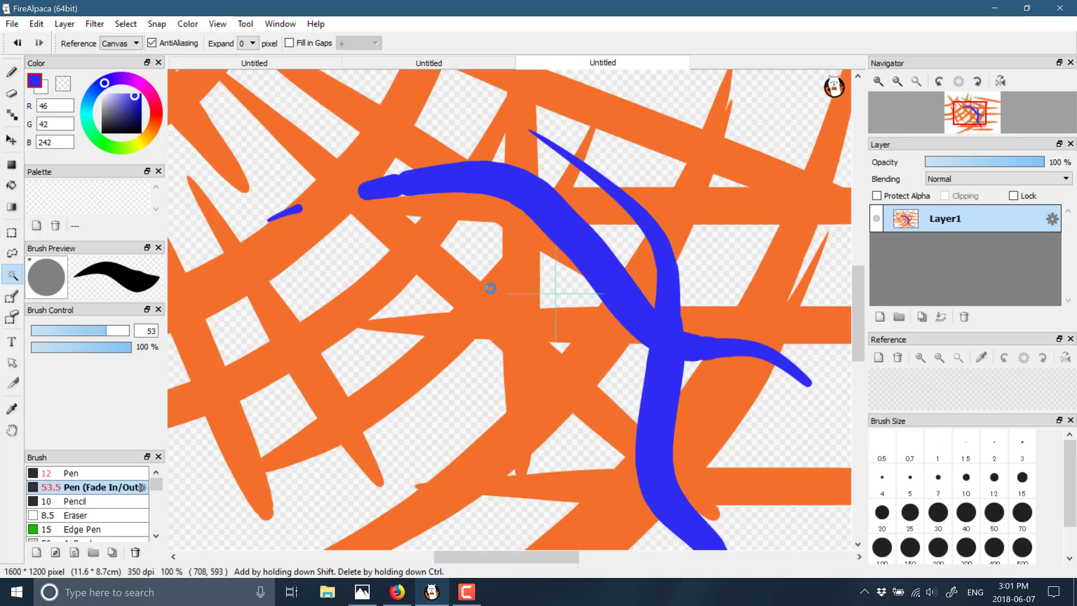
scroll(491, 288, "down", 4)
scroll(490, 288, "up", 7)
scroll(490, 287, "down", 4)
left_click(490, 287)
left_click(631, 276)
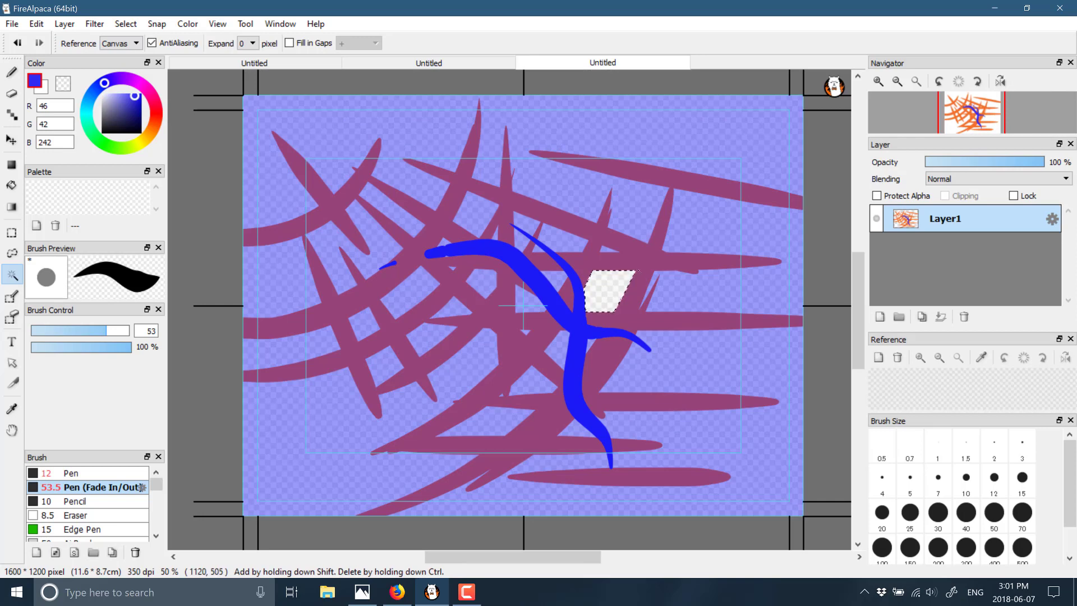
Eyedrop orange (242,112,42) from a stroke and reselect the orange strokes with Magic Wand
left_click(636, 271, "alt")
scroll(569, 335, "up", 2)
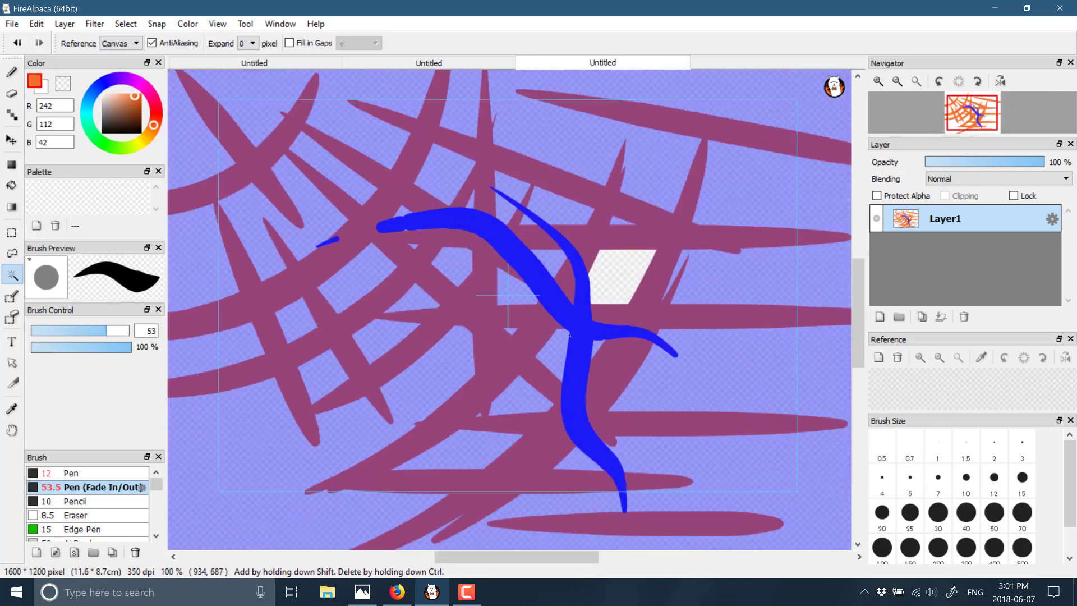
scroll(570, 335, "down", 3)
scroll(569, 335, "up", 4)
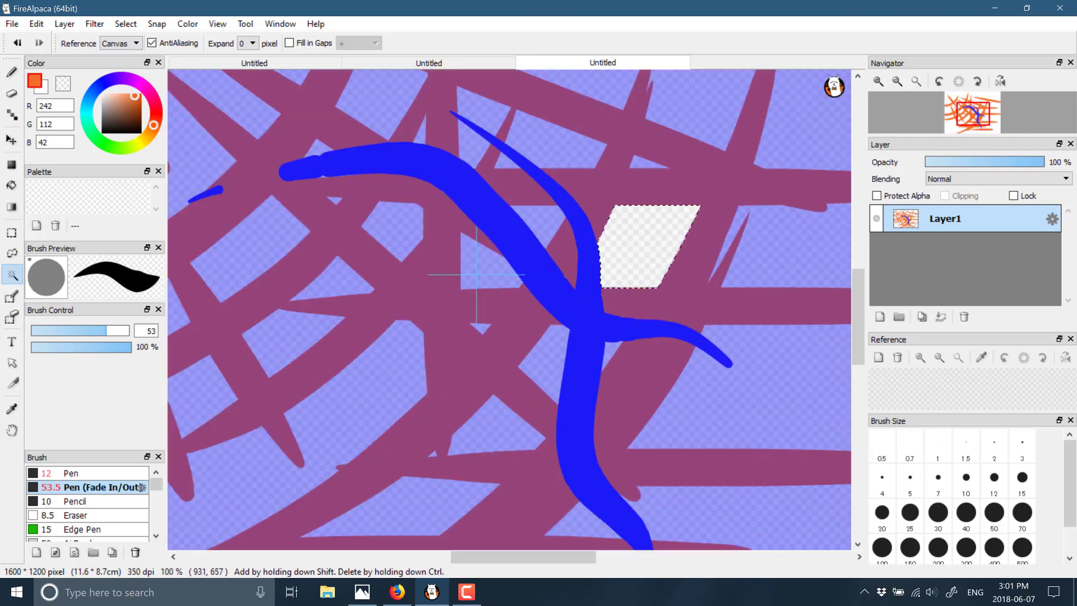
left_click(564, 275)
left_click(504, 273)
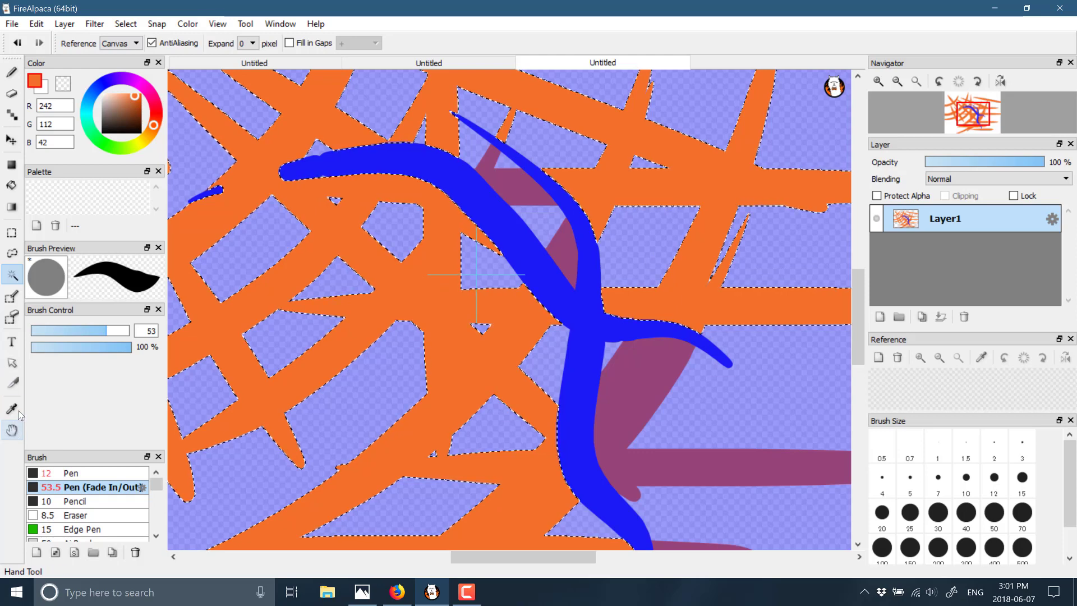
Try the Panel Divide tool with test divisions, then restore the orange-stroke selection
left_click(11, 383)
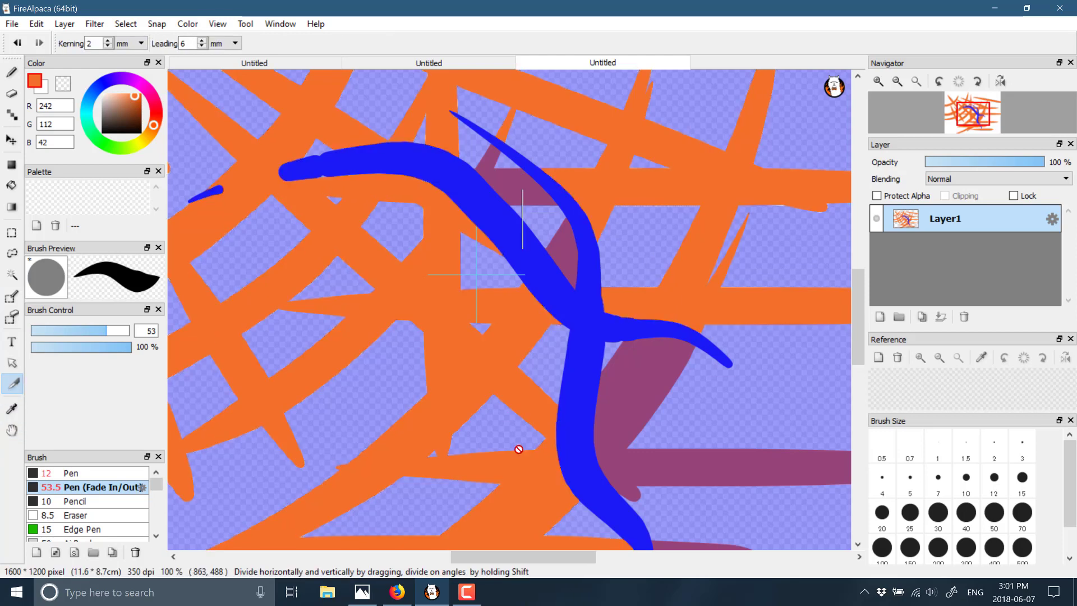
left_click_drag(341, 340, 512, 445)
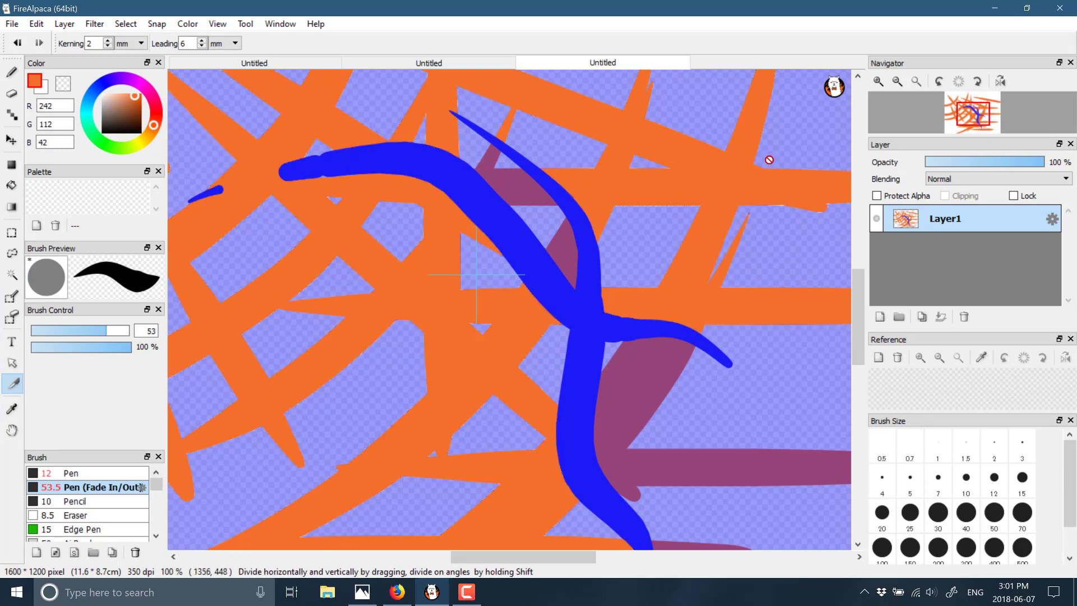
left_click_drag(621, 350, 561, 443)
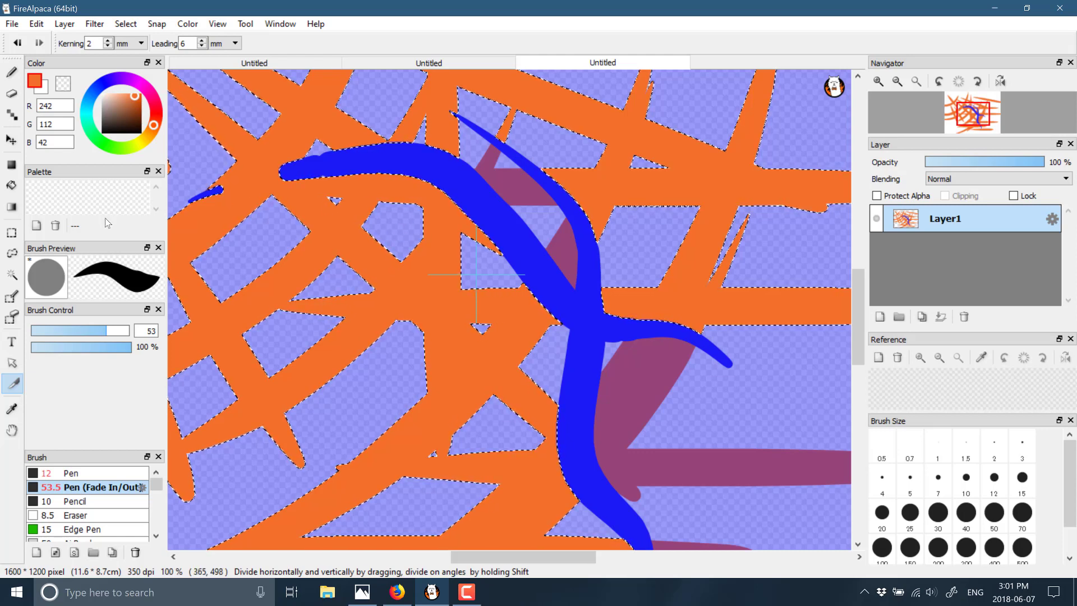
key("ctrl+d")
key("ctrl+z")
scroll(56, 518, "down", 5)
scroll(56, 521, "down", 4)
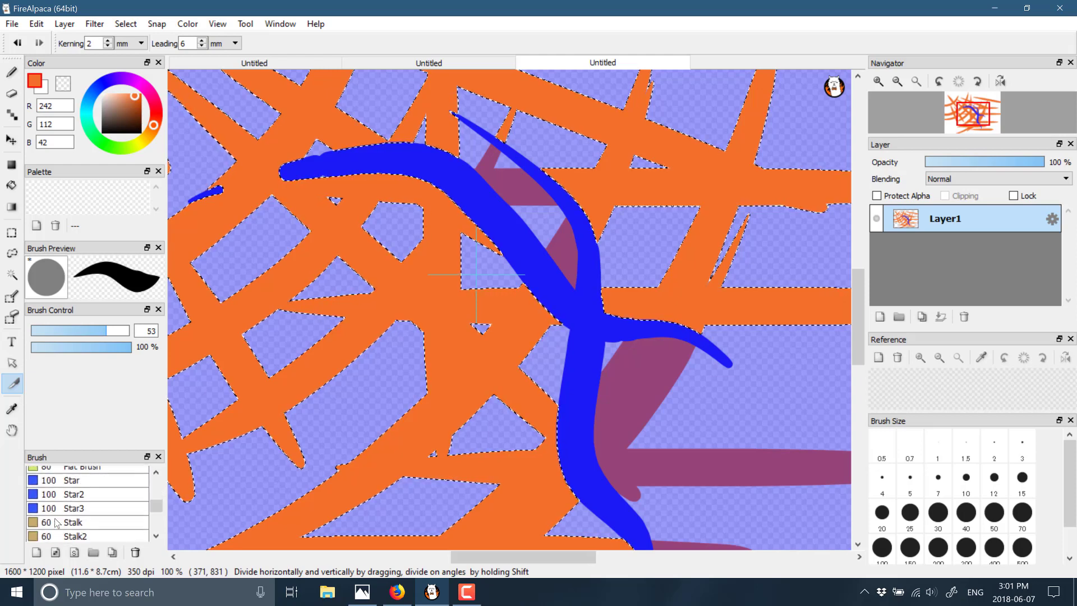
On the second canvas, choose the Watercolor brush with a blue colour
key("ctrl+d")
left_click(415, 62)
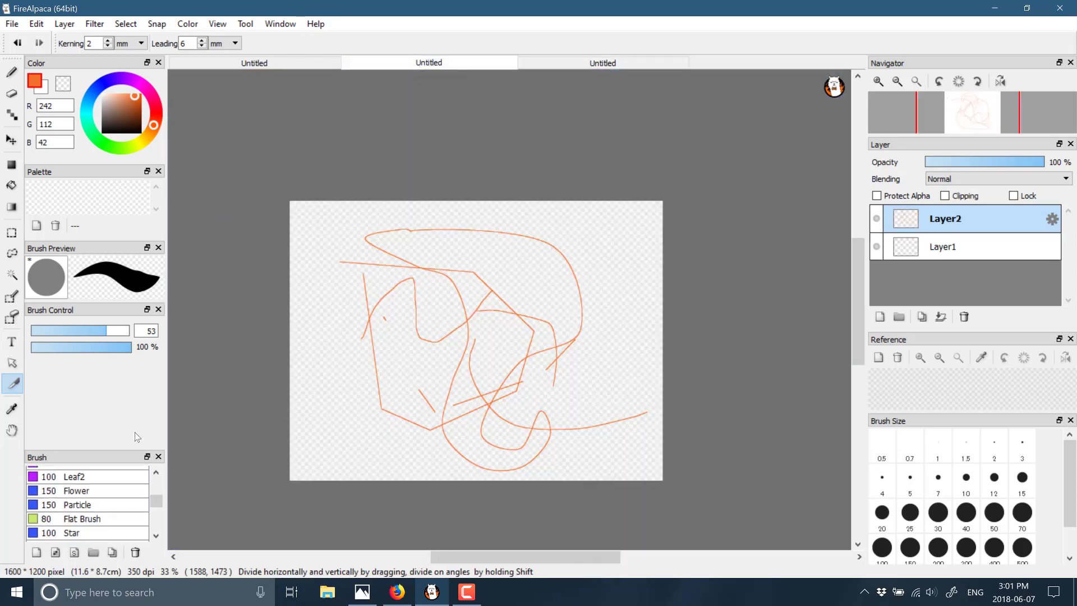
scroll(103, 515, "down", 1)
scroll(103, 515, "up", 5)
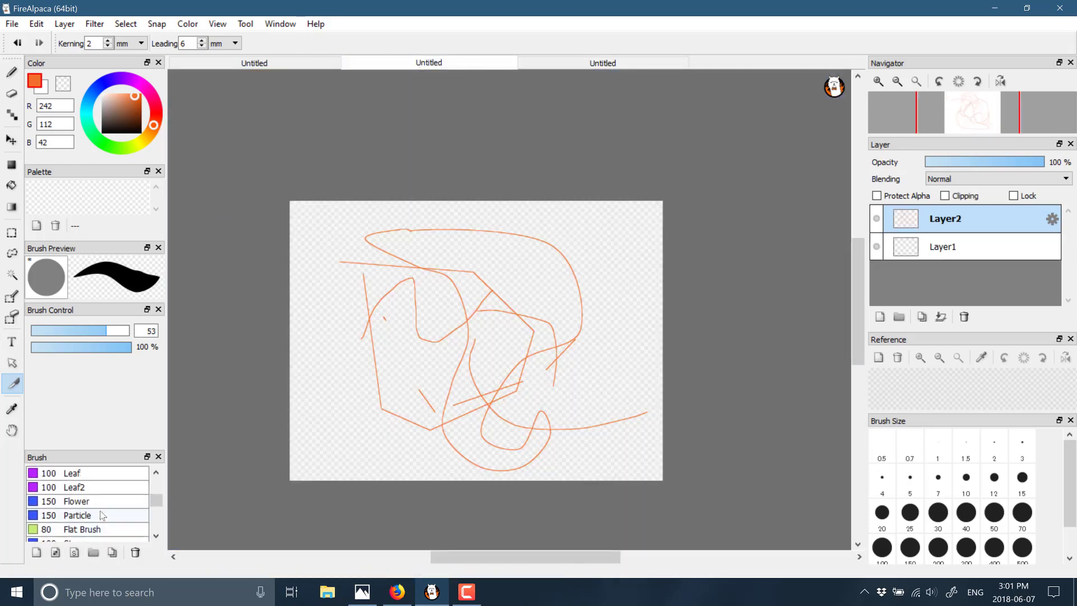
scroll(103, 514, "up", 3)
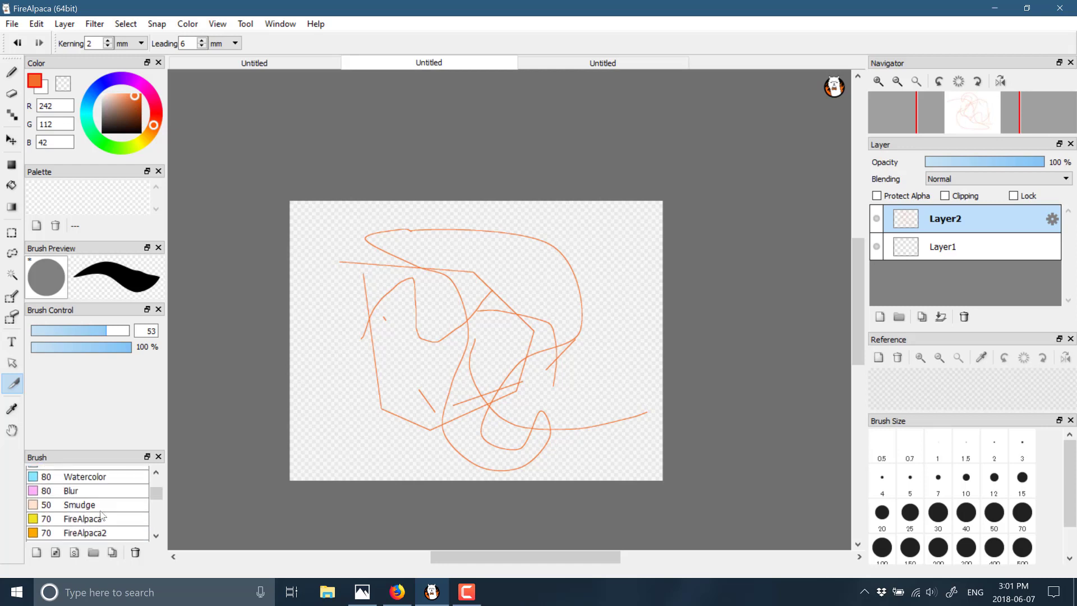
left_click(98, 488)
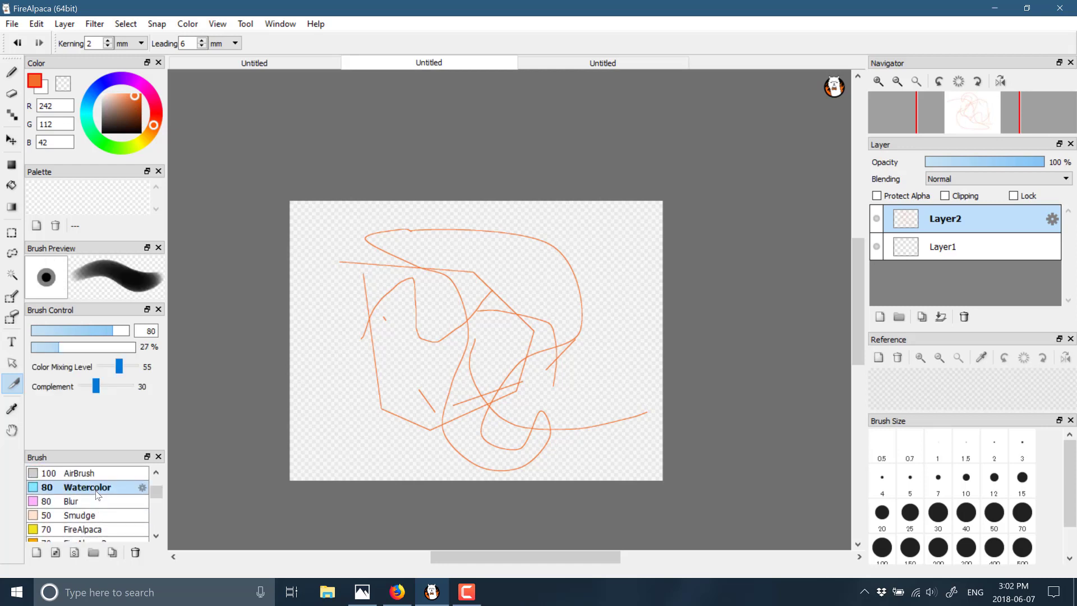
left_click(111, 84)
left_click(90, 97)
left_click(133, 105)
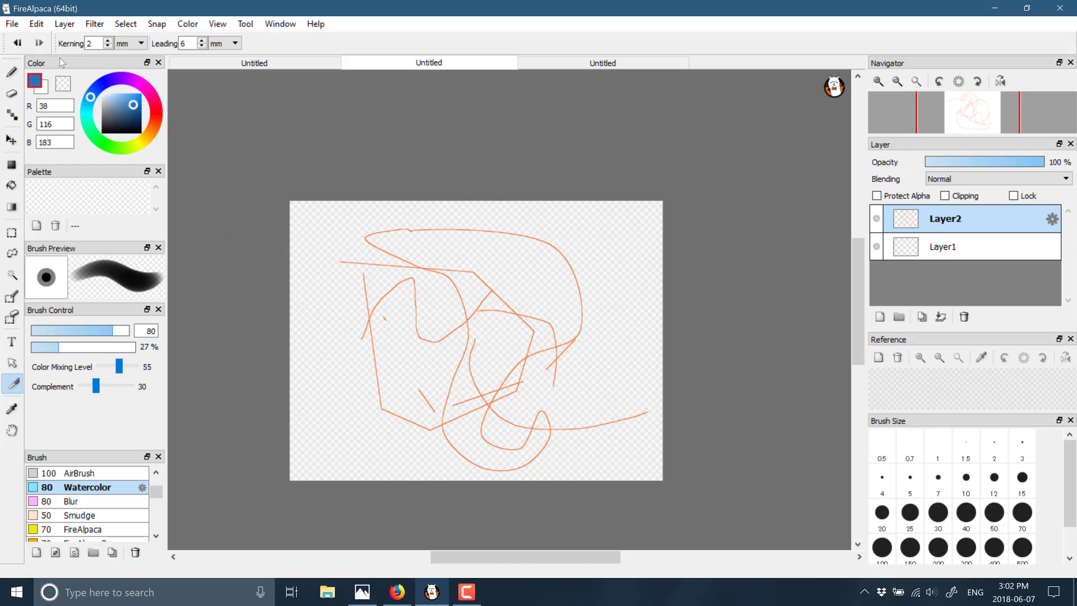
Paint broad blue and grey-blue watercolor strokes, then shrink the brush to 31
left_click(11, 79)
mouse_move(534, 343)
left_mouse_down()
mouse_move(664, 303)
mouse_move(405, 336)
mouse_move(586, 337)
left_mouse_up()
left_click_drag(148, 110, 107, 109)
left_click_drag(418, 203, 494, 331)
mouse_move(490, 219)
left_mouse_down()
mouse_move(507, 314)
mouse_move(531, 263)
mouse_move(533, 323)
mouse_move(543, 255)
mouse_move(594, 348)
mouse_move(606, 331)
left_mouse_up()
mouse_move(59, 337)
left_mouse_down()
mouse_move(132, 335)
mouse_move(88, 332)
mouse_move(43, 351)
left_mouse_up()
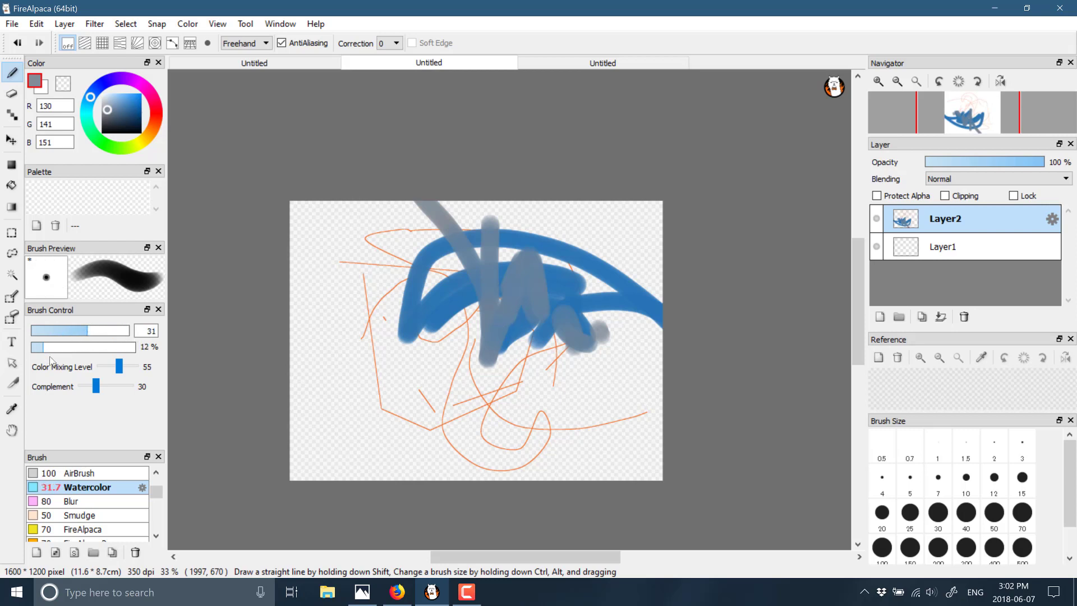
Set brush strength to 14% and colour mixing to 4, then paint thin grey zigzag strokes
left_click(46, 347)
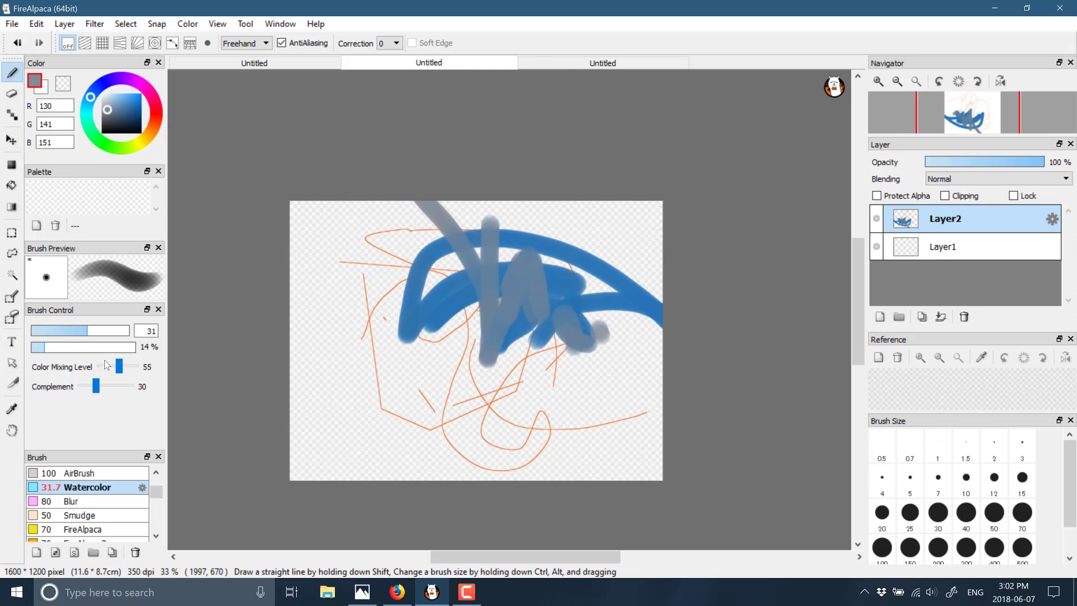
mouse_move(105, 362)
left_mouse_down()
mouse_move(136, 365)
mouse_move(101, 367)
left_mouse_up()
left_click_drag(474, 263, 460, 367)
mouse_move(556, 358)
left_mouse_down()
mouse_move(570, 280)
mouse_move(604, 219)
left_mouse_up()
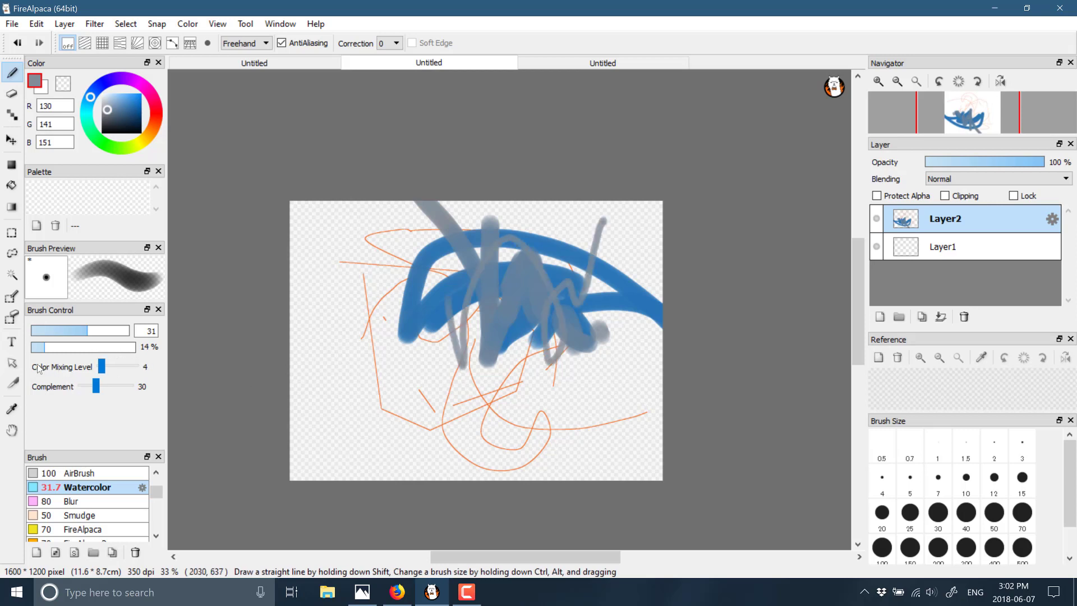
Try the AirBrush, Smudge and FireAlpaca brushes, then choose Leaf at size 103
left_click(99, 473)
left_click(86, 513)
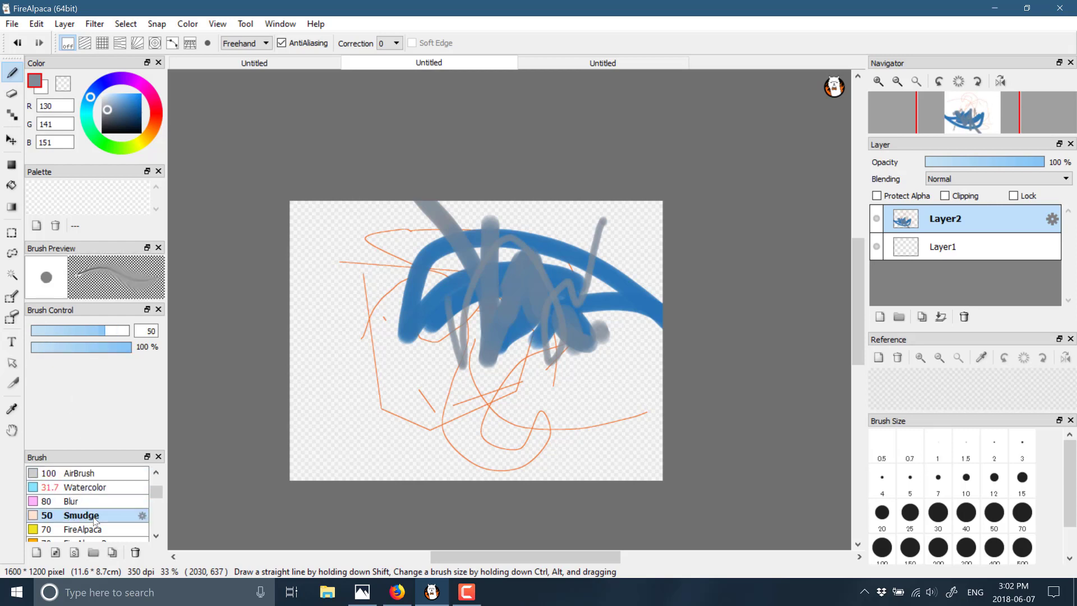
left_click(92, 530)
scroll(93, 521, "down", 1)
scroll(93, 519, "down", 1)
scroll(73, 499, "down", 1)
left_click(69, 516)
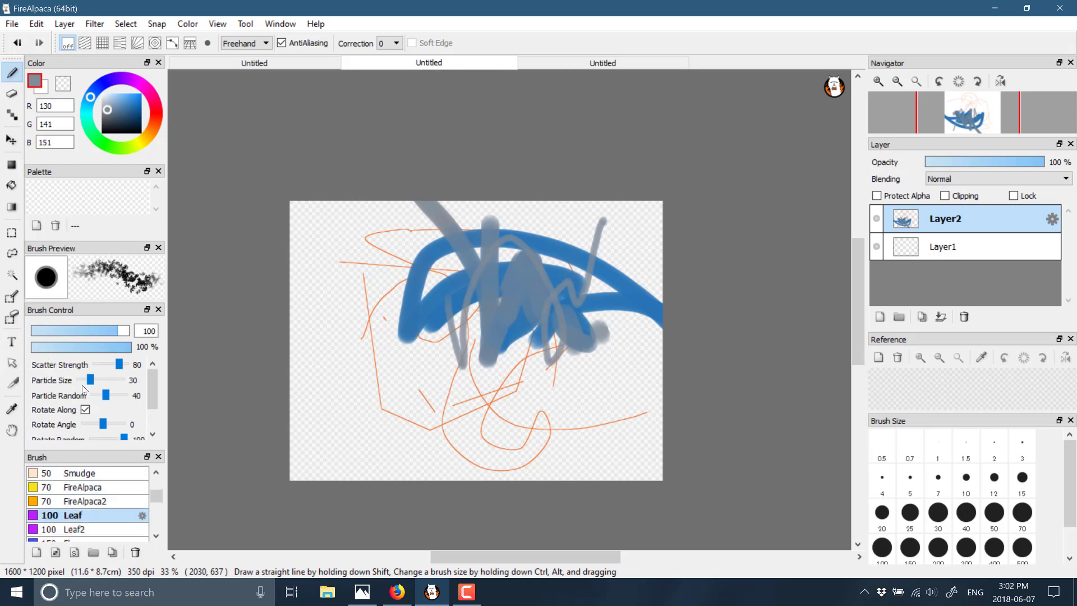
scroll(84, 387, "down", 3)
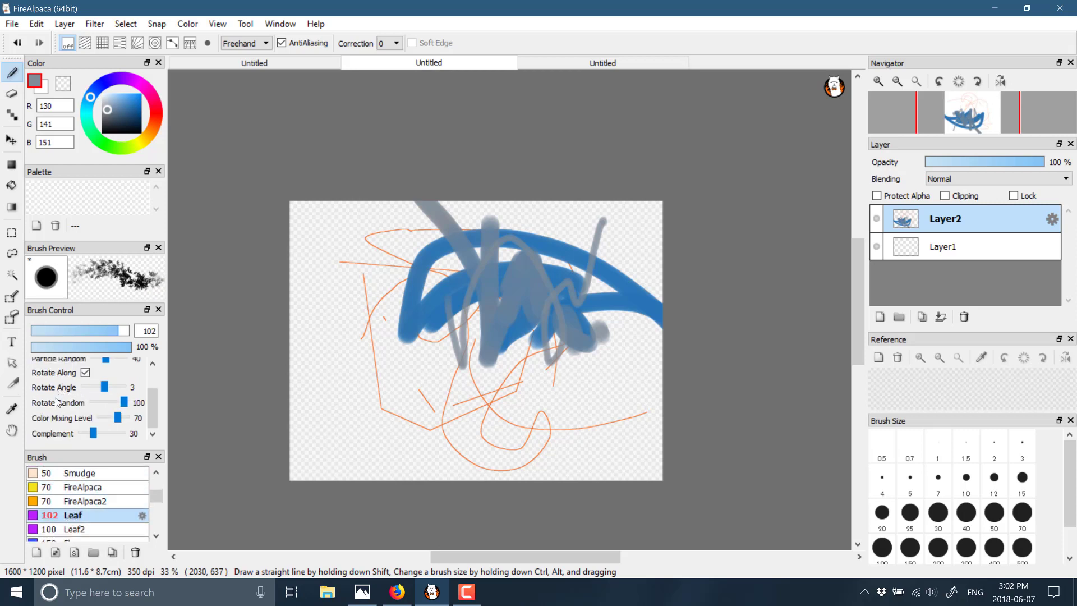
scroll(59, 387, "up", 1)
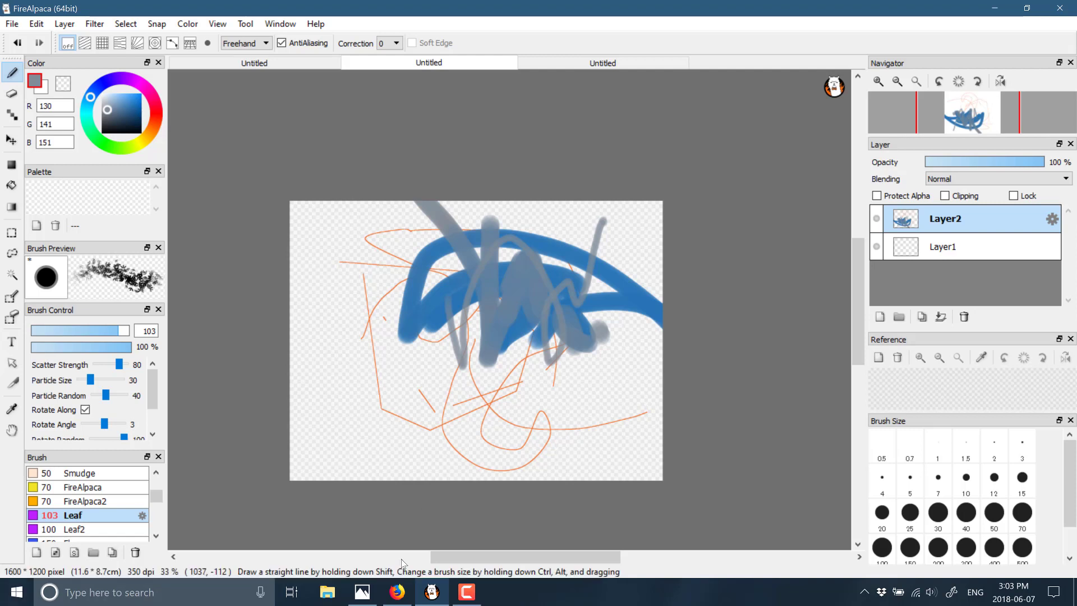
Bring Firefox to the front showing firealpaca.com with the version 2.1.4 Mac and Windows downloads
left_click(397, 592)
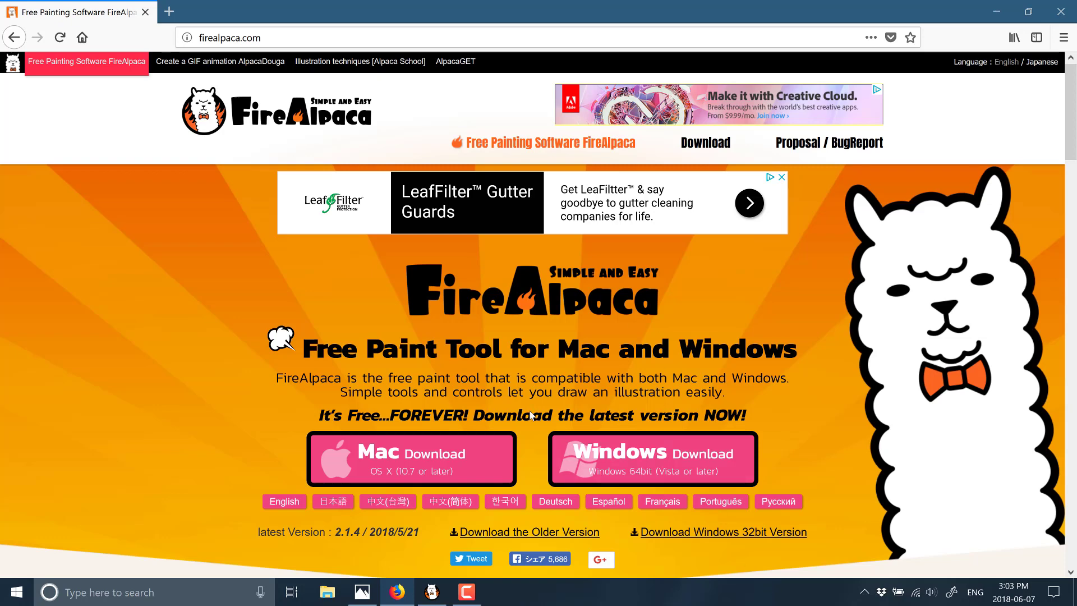
left_click(431, 592)
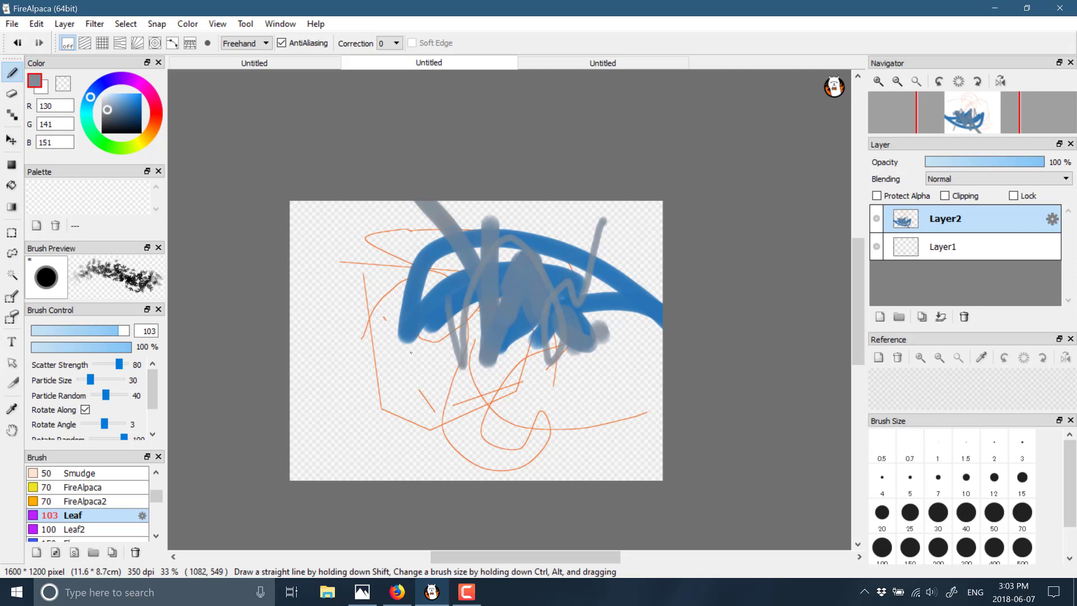
left_click(397, 592)
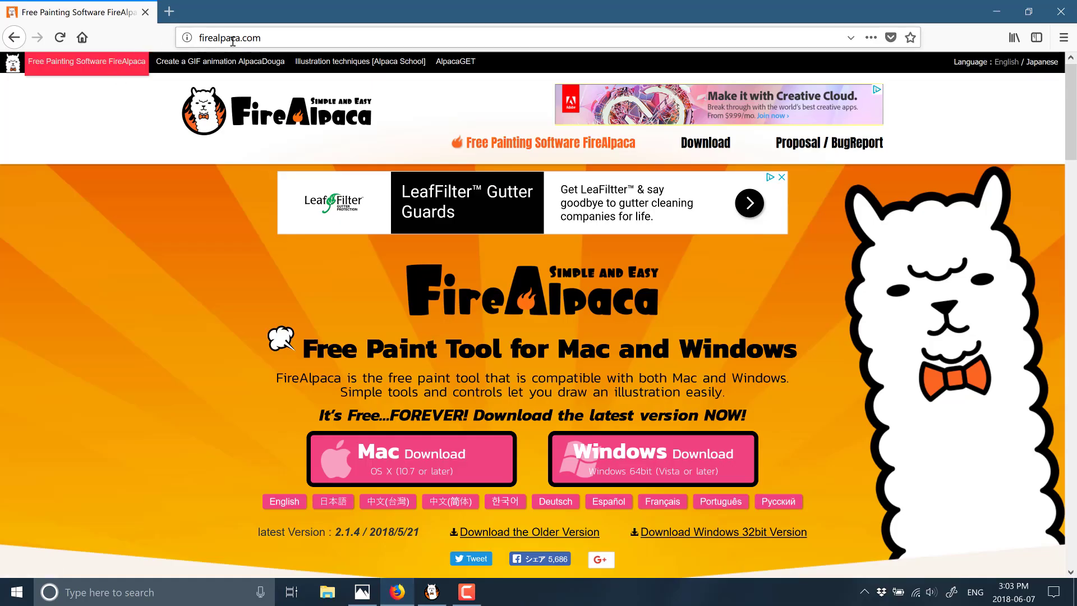